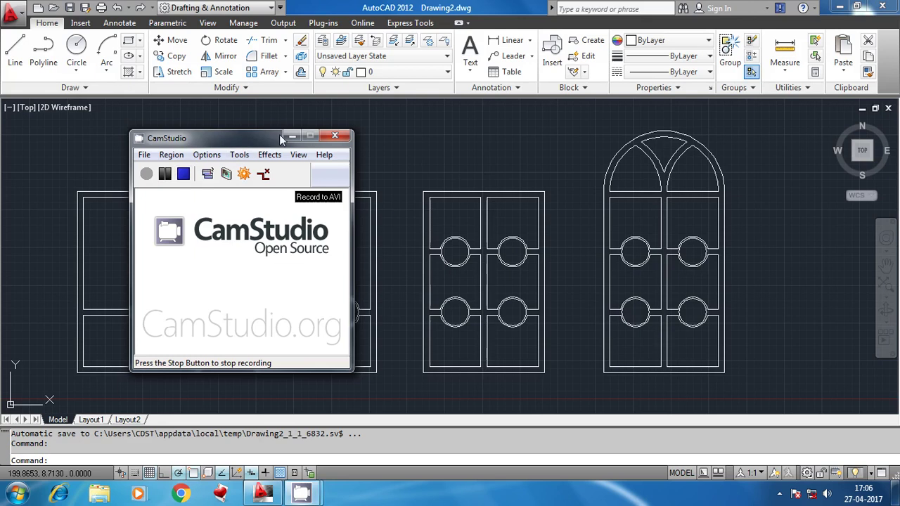
- Minimize CamStudio, zoom out until all four doors fit, and start the BLOCK command
{"action": "left_click", "coordinate": [292, 137]}
{"action": "left_click", "coordinate": [195, 144]}
{"action": "left_click", "coordinate": [273, 145]}
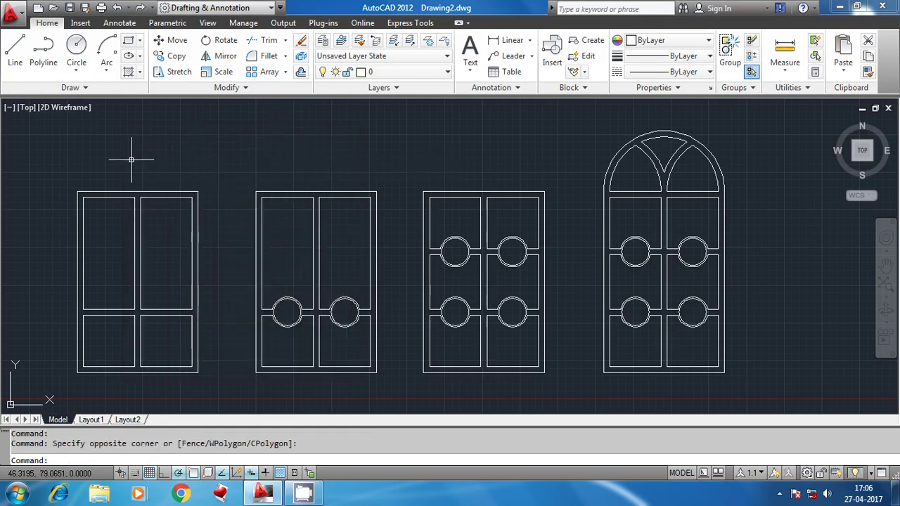
{"action": "scroll", "coordinate": [162, 171], "scroll_direction": "down", "scroll_amount": 2}
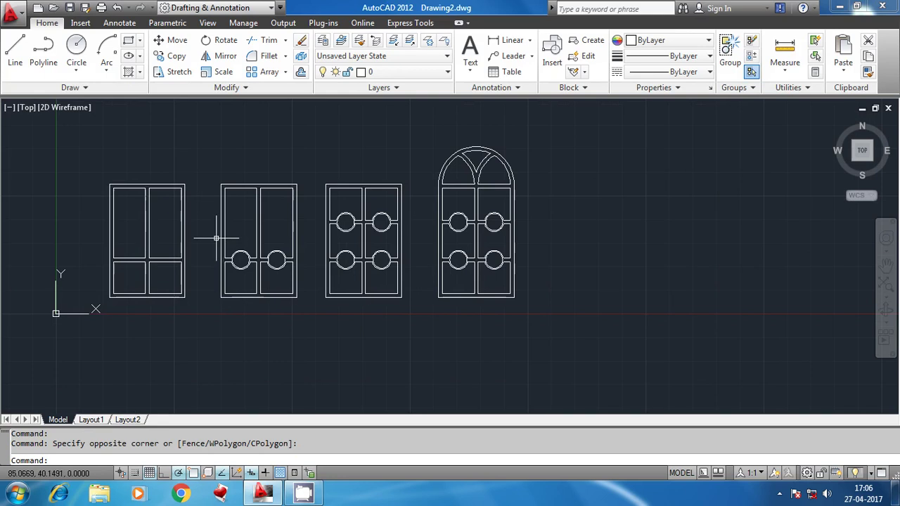
{"action": "type", "text": "block"}
{"action": "key", "text": "Return"}
{"action": "type", "text": "door1"}
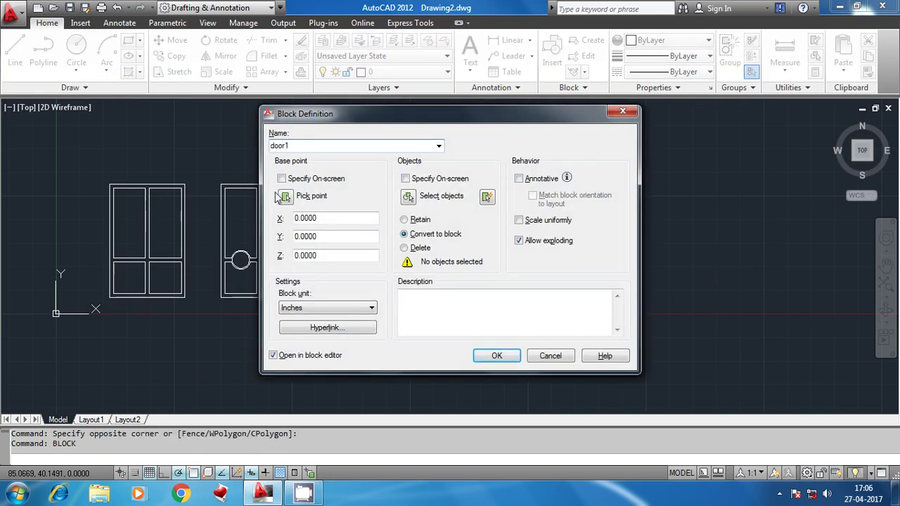
- Define block door1 from the first plain door, based at its bottom centre, and close the Block Editor
{"action": "left_click", "coordinate": [284, 196]}
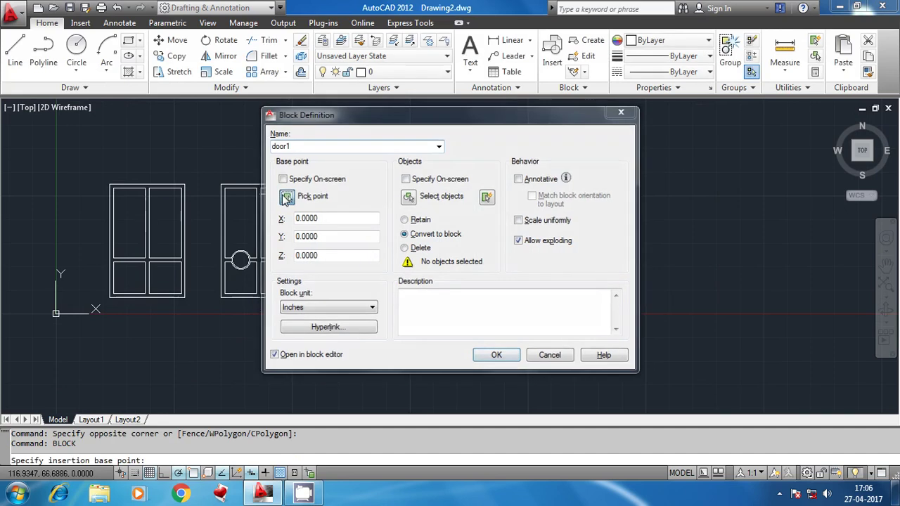
{"action": "left_click", "coordinate": [147, 298]}
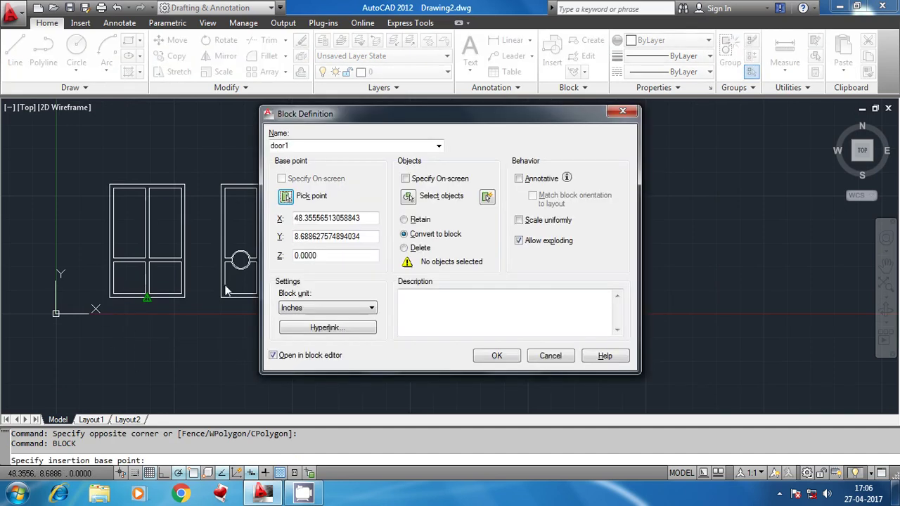
{"action": "left_click", "coordinate": [407, 197]}
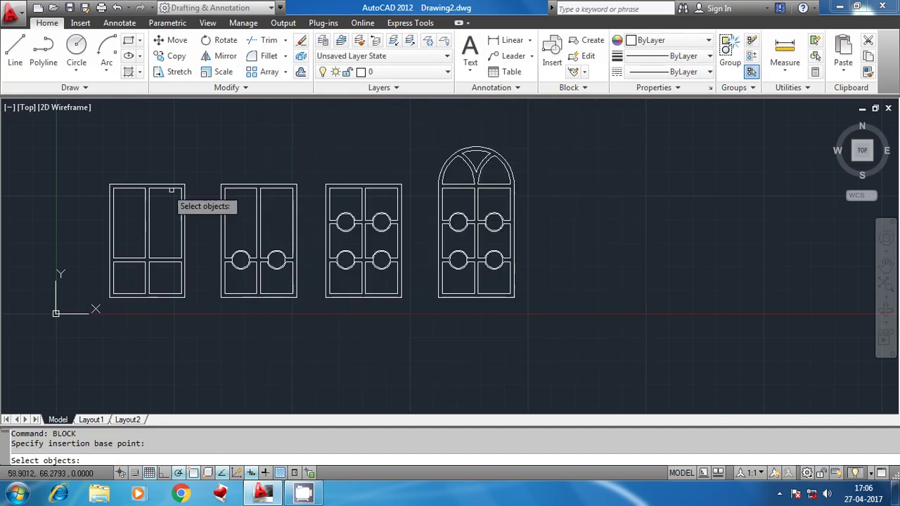
{"action": "left_click", "coordinate": [80, 161]}
{"action": "left_click", "coordinate": [207, 316]}
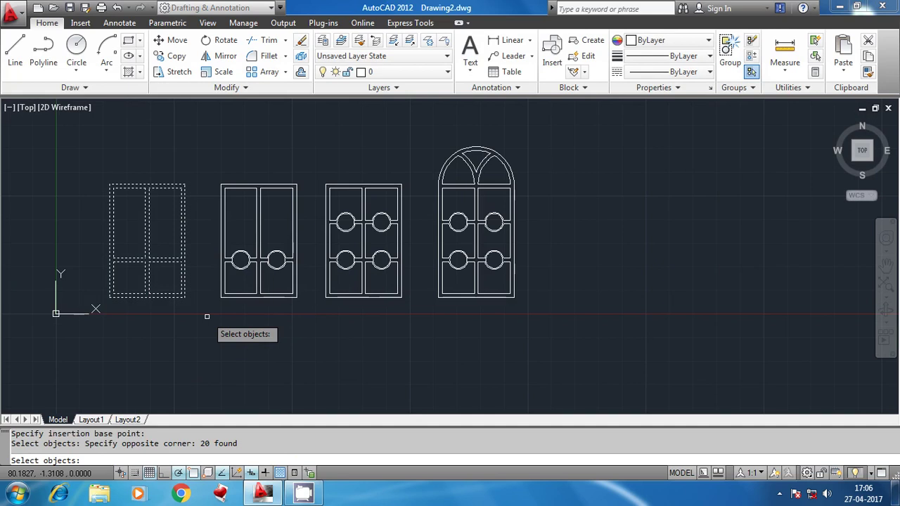
{"action": "key", "text": "Return"}
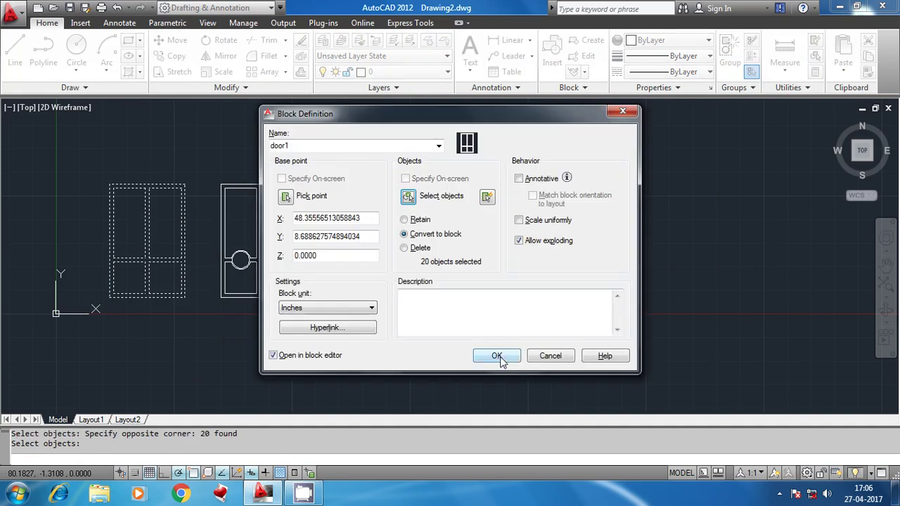
{"action": "left_click", "coordinate": [499, 356]}
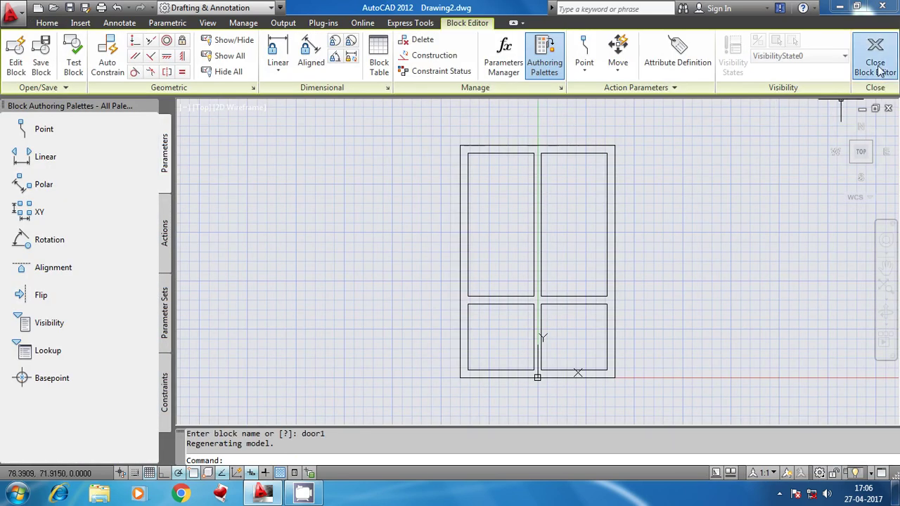
{"action": "left_click", "coordinate": [879, 72]}
{"action": "type", "text": "block"}
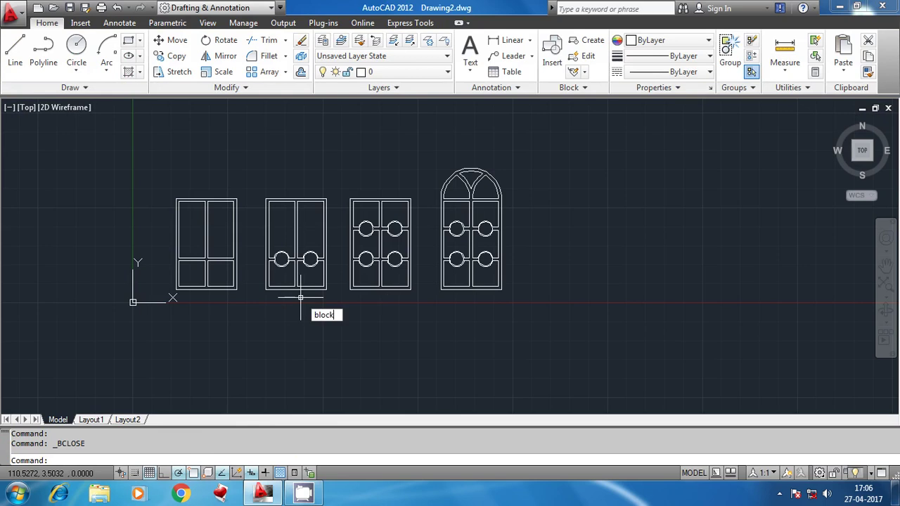
- Create block door2 from the two-handled door, with its base point at the bottom centre
{"action": "key", "text": "Return"}
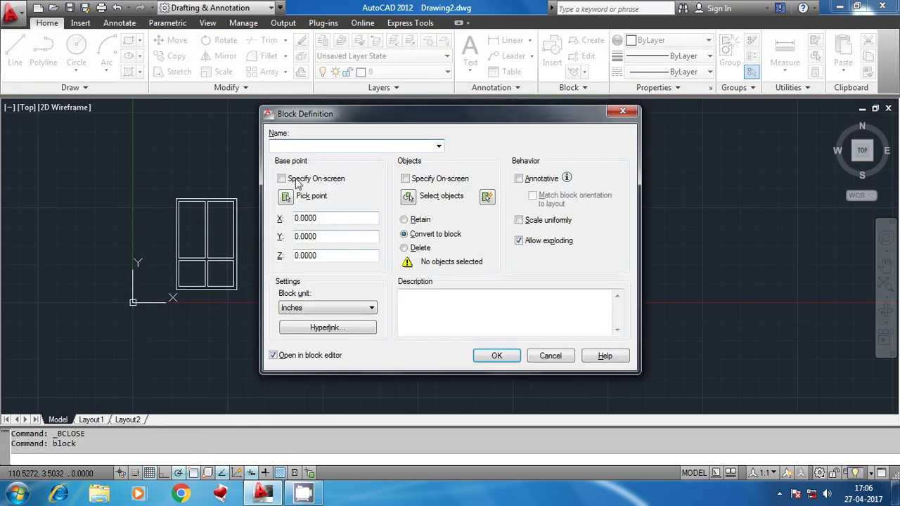
{"action": "type", "text": "door2"}
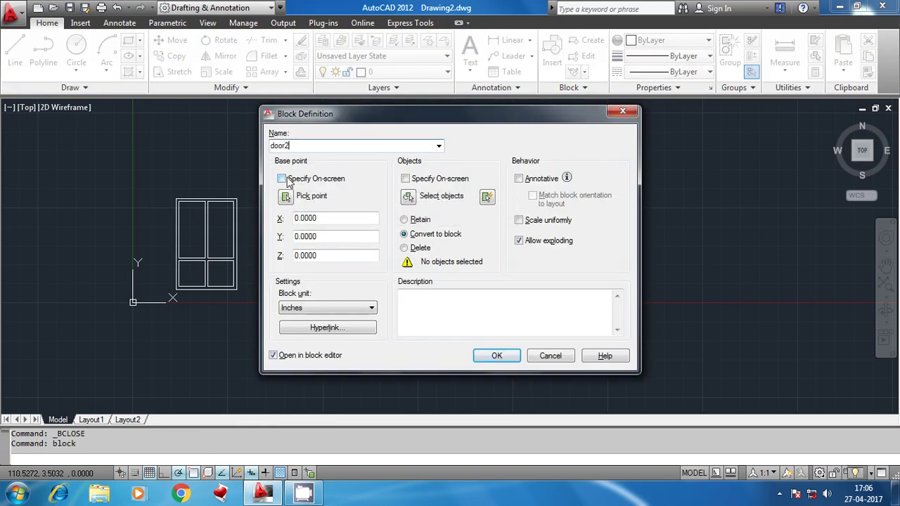
{"action": "left_click", "coordinate": [286, 196]}
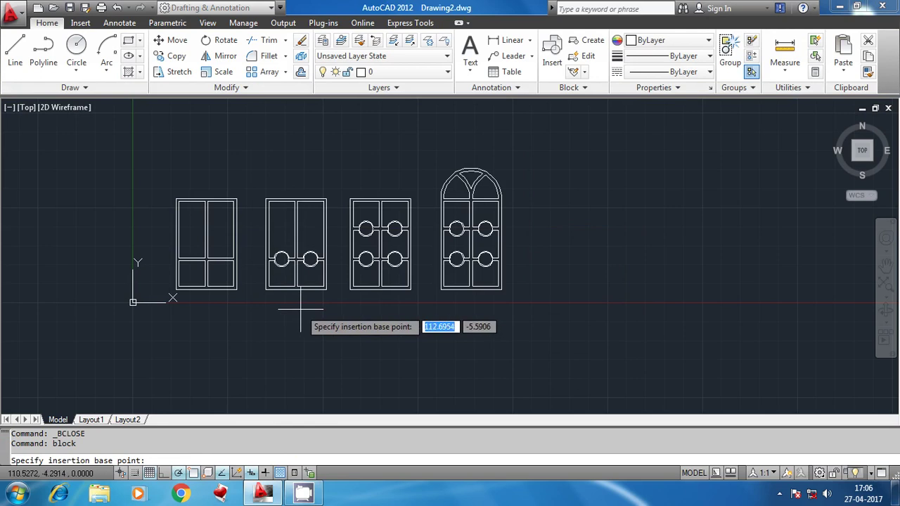
{"action": "left_click", "coordinate": [296, 289]}
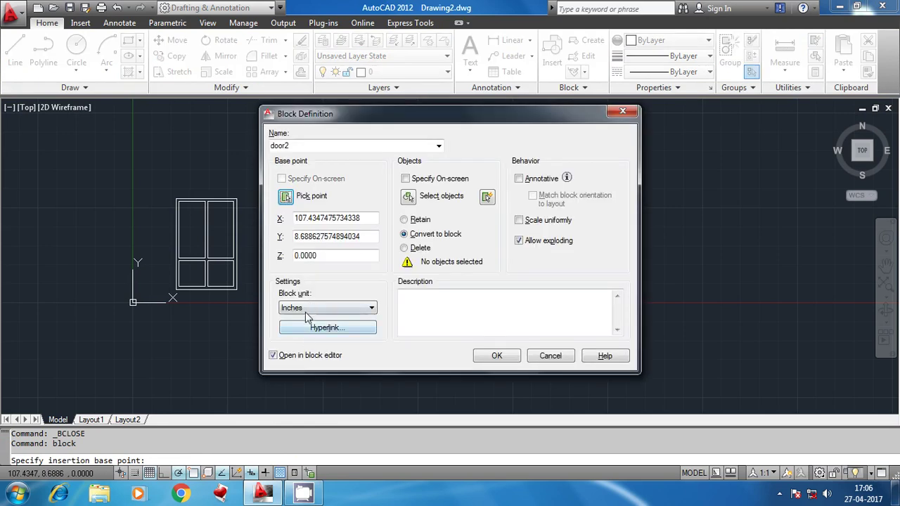
{"action": "left_click", "coordinate": [409, 197]}
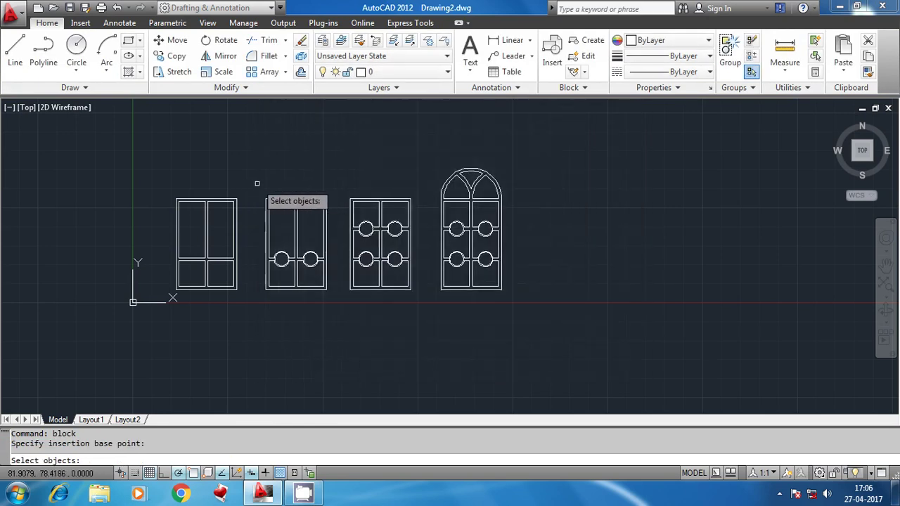
{"action": "left_click", "coordinate": [257, 184]}
{"action": "left_click", "coordinate": [344, 313]}
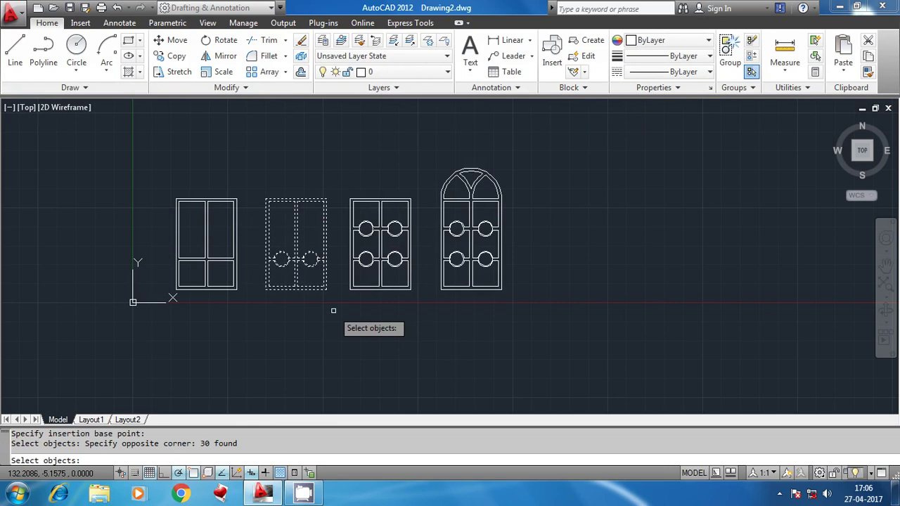
{"action": "key", "text": "Return"}
{"action": "left_click", "coordinate": [497, 357]}
{"action": "type", "text": "block"}
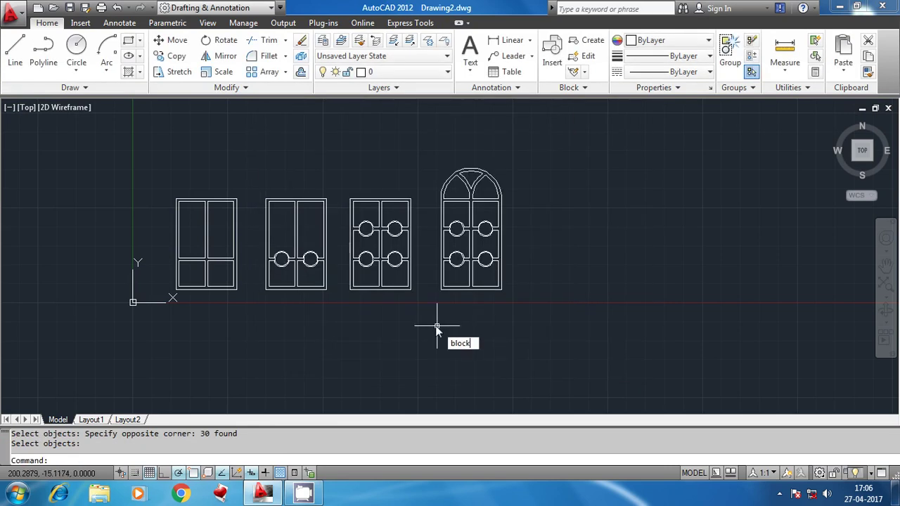
- Create block door3 from the four-panel door, with its base point at the bottom centre
{"action": "key", "text": "Return"}
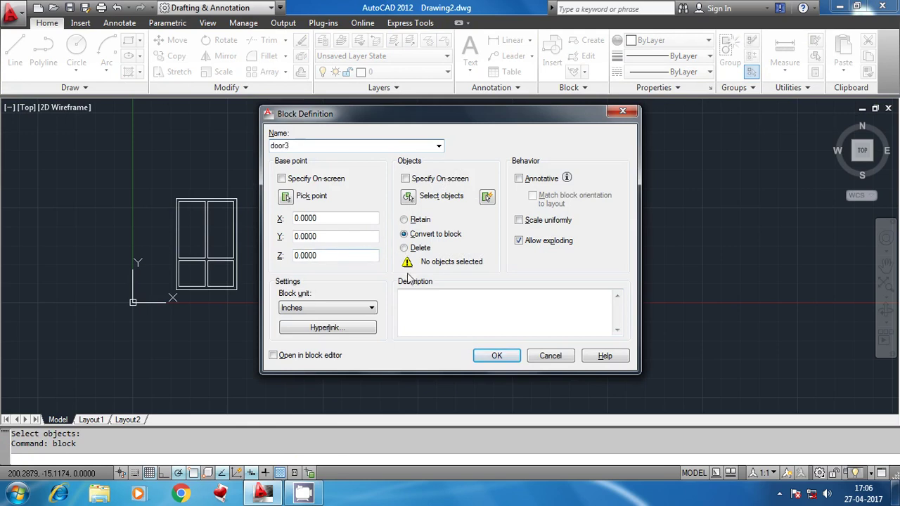
{"action": "left_click", "coordinate": [285, 197]}
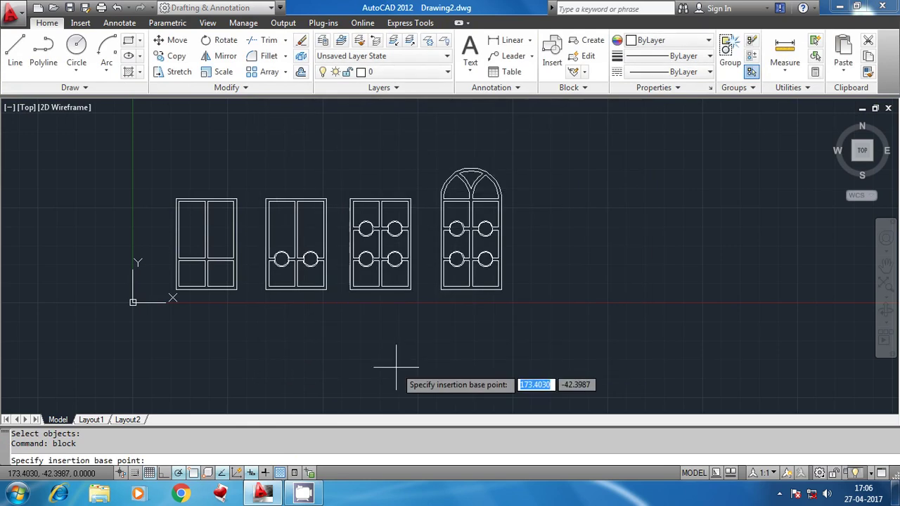
{"action": "left_click", "coordinate": [399, 310]}
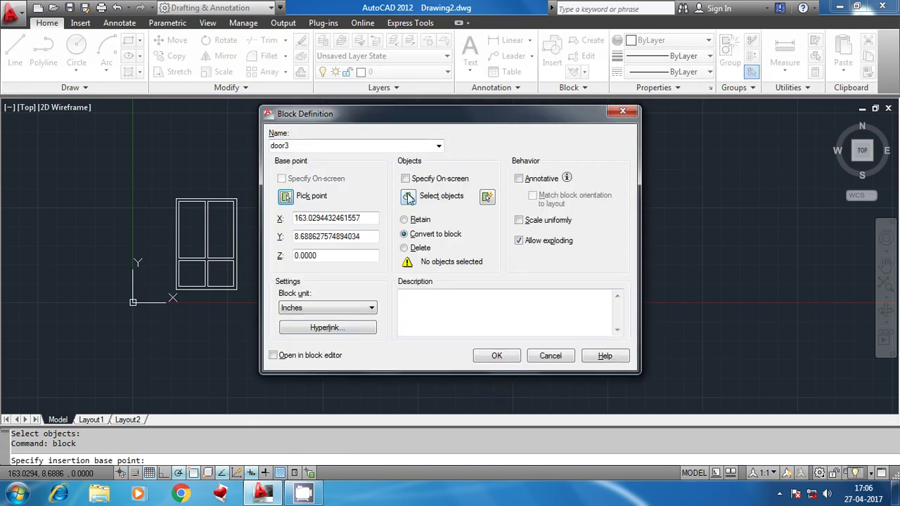
{"action": "left_click", "coordinate": [409, 196]}
{"action": "left_click", "coordinate": [344, 180]}
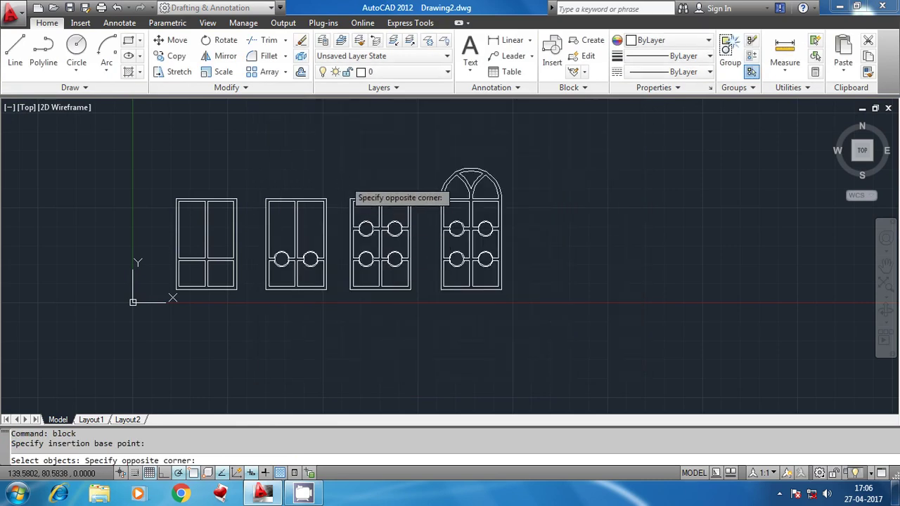
{"action": "left_click", "coordinate": [421, 303]}
{"action": "key", "text": "Return"}
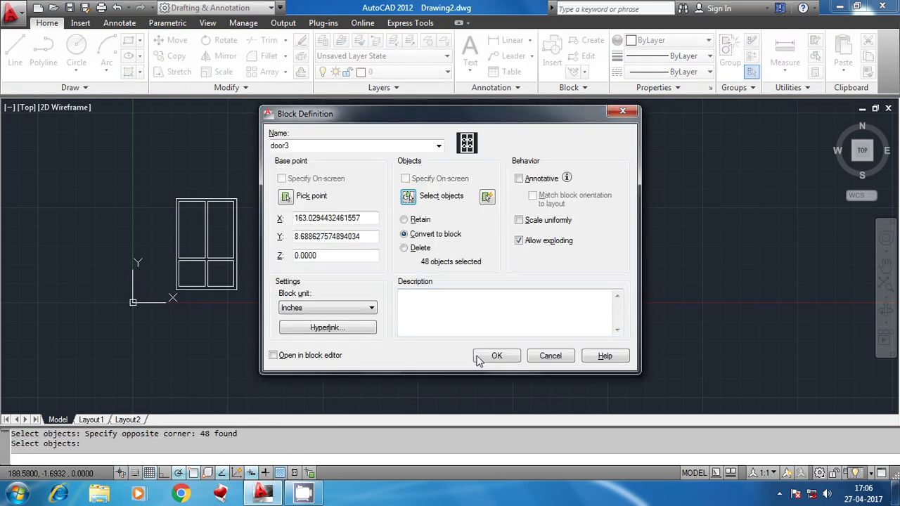
{"action": "left_click", "coordinate": [495, 357]}
{"action": "type", "text": "BLOCK"}
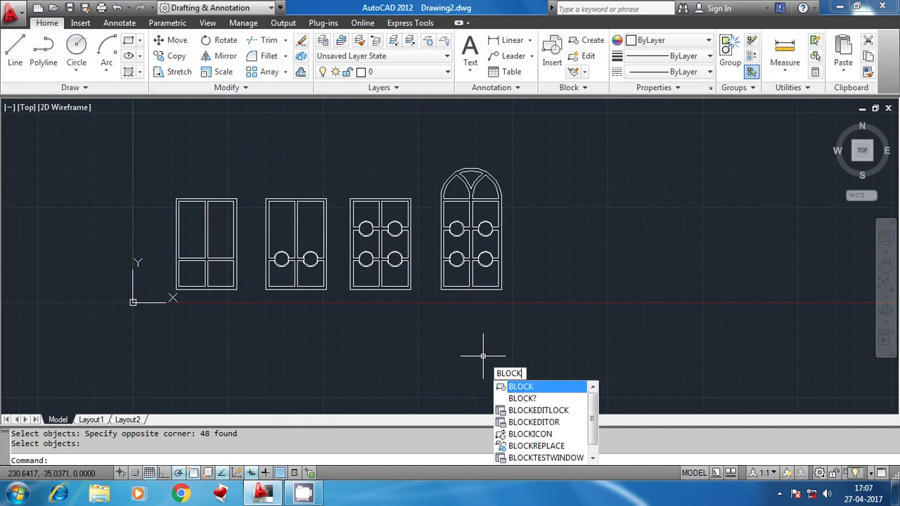
- Create block door4 from the arched door, based at its bottom centre
{"action": "key", "text": "Return"}
{"action": "type", "text": "door4"}
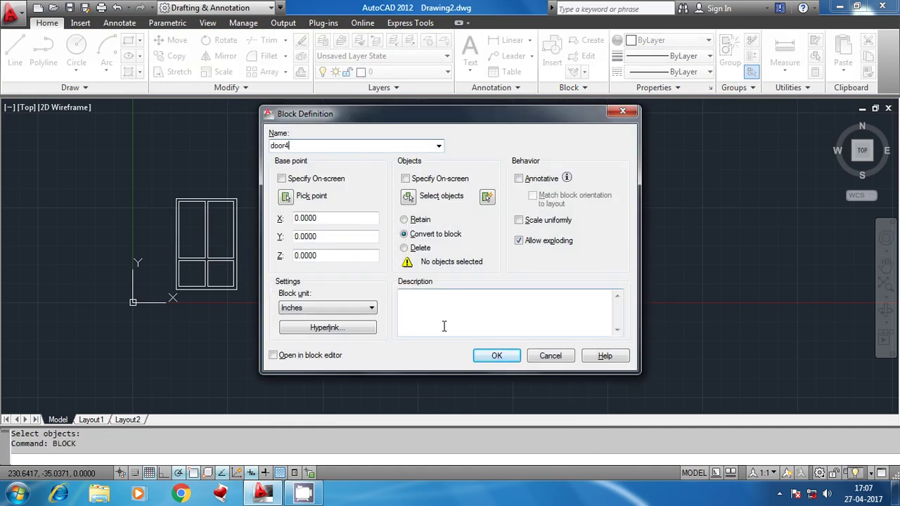
{"action": "left_click", "coordinate": [284, 202]}
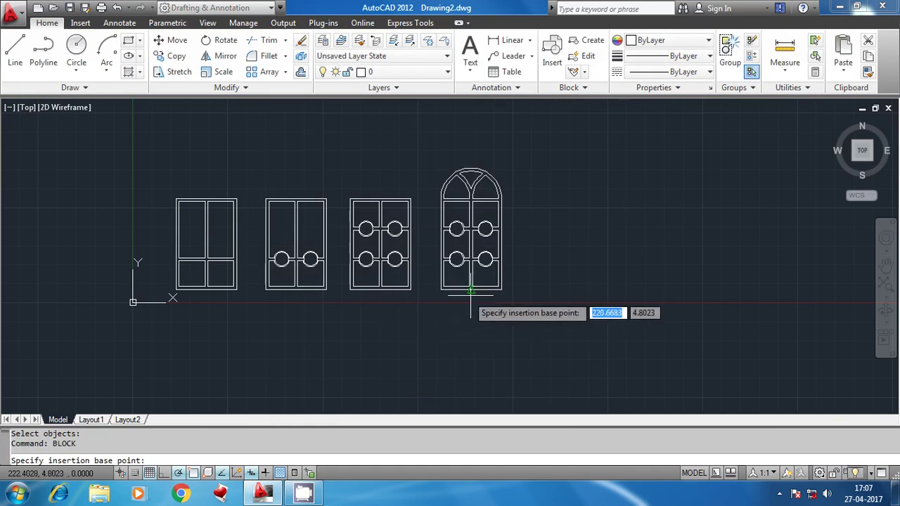
{"action": "left_click", "coordinate": [478, 312]}
{"action": "left_click", "coordinate": [412, 197]}
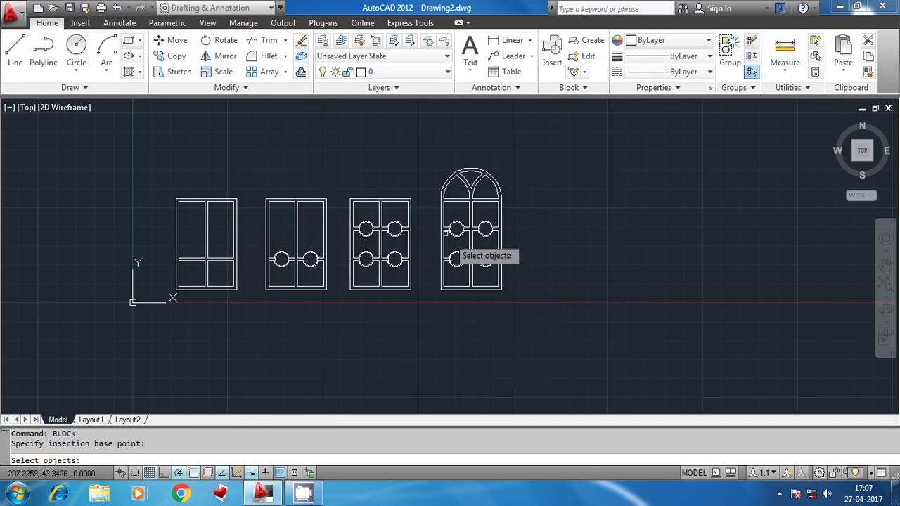
{"action": "left_click", "coordinate": [427, 146]}
{"action": "left_click", "coordinate": [517, 334]}
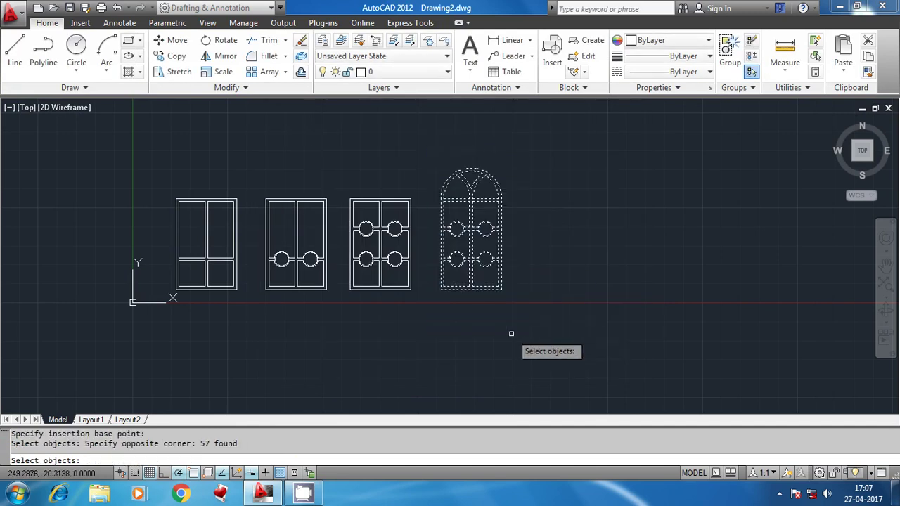
{"action": "key", "text": "Return"}
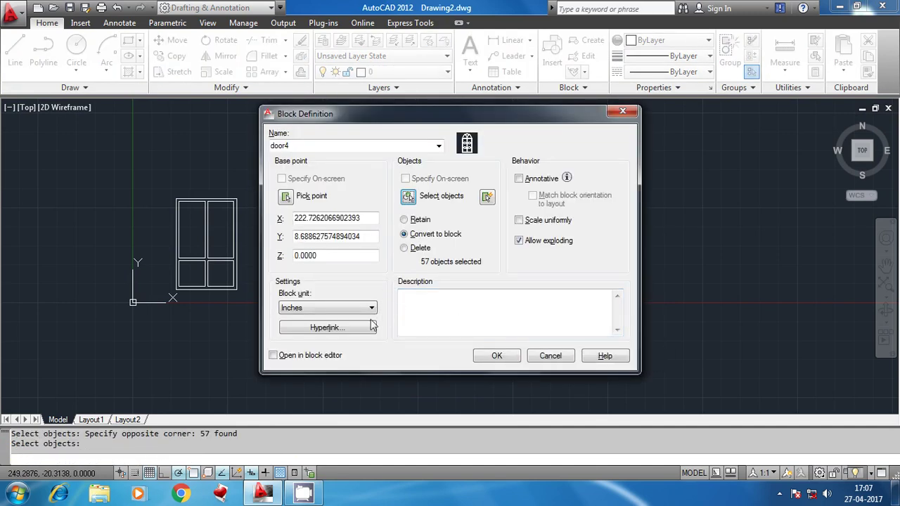
{"action": "left_click", "coordinate": [496, 357]}
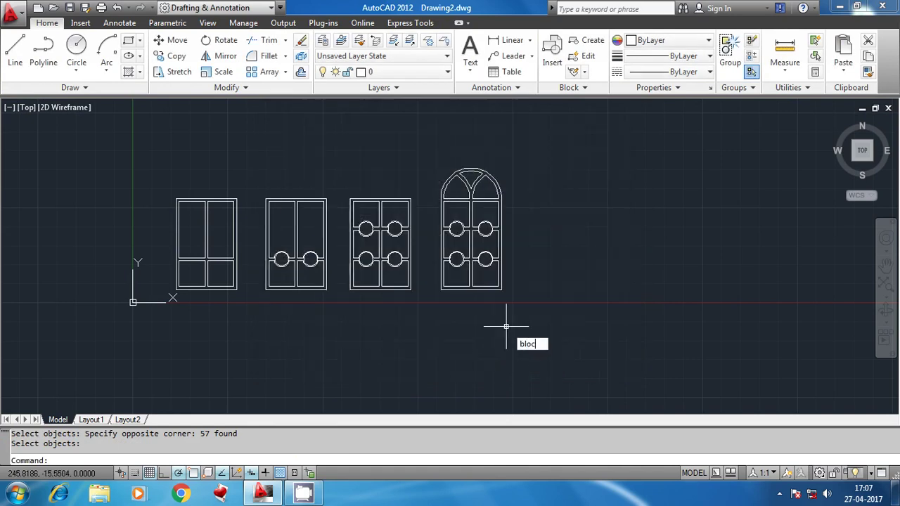
- Create block 'doors' from all four door blocks, based at the first door's bottom
{"action": "type", "text": "k"}
{"action": "key", "text": "Return"}
{"action": "type", "text": "doors"}
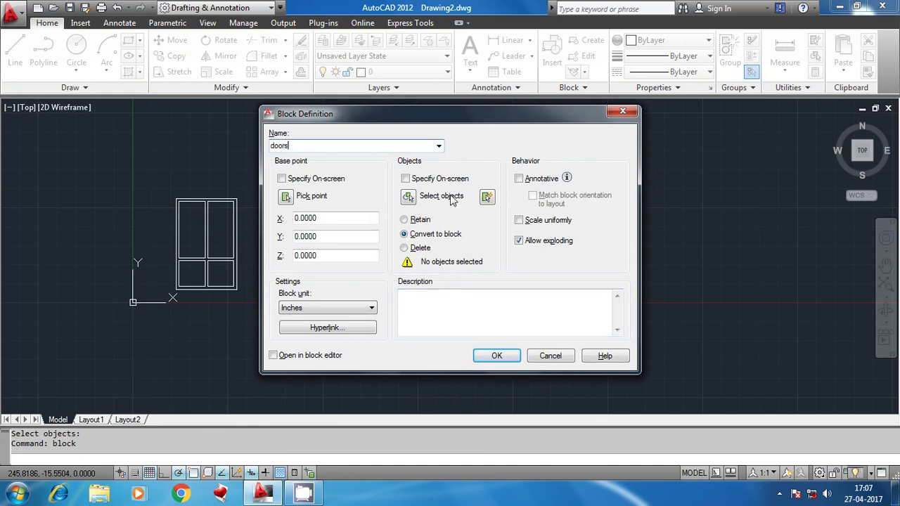
{"action": "left_click", "coordinate": [294, 196]}
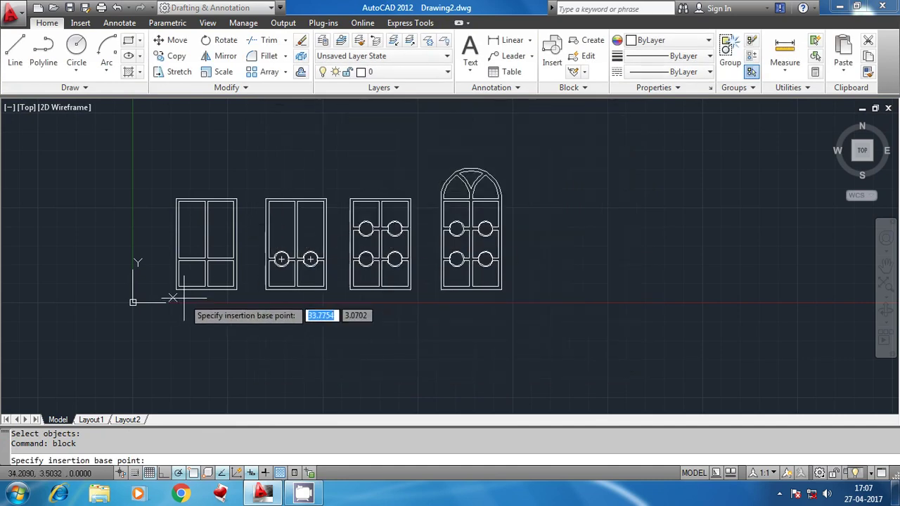
{"action": "left_click", "coordinate": [206, 289]}
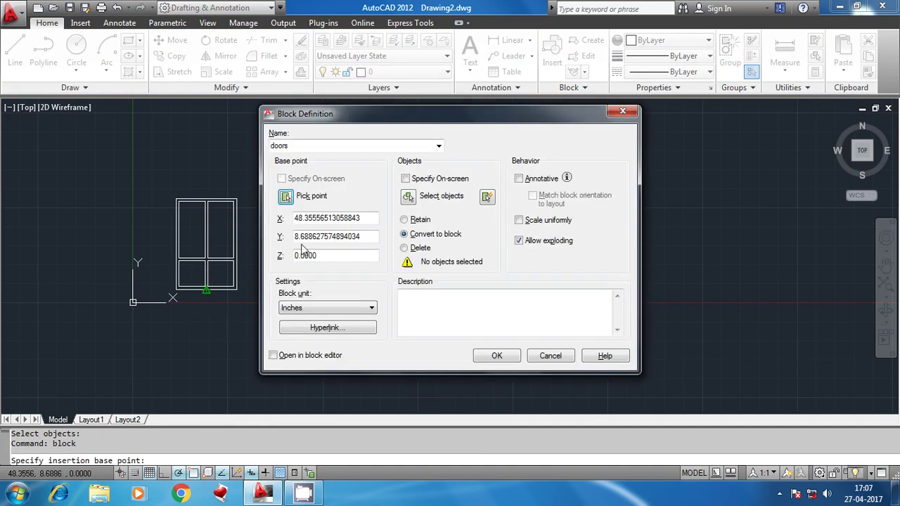
{"action": "left_click", "coordinate": [410, 197]}
{"action": "left_click", "coordinate": [84, 140]}
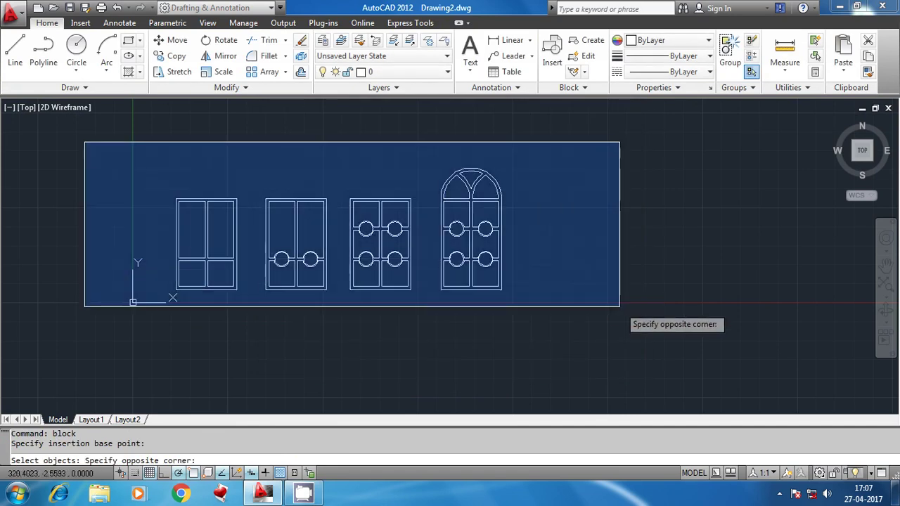
{"action": "left_click", "coordinate": [618, 334]}
{"action": "key", "text": "Return"}
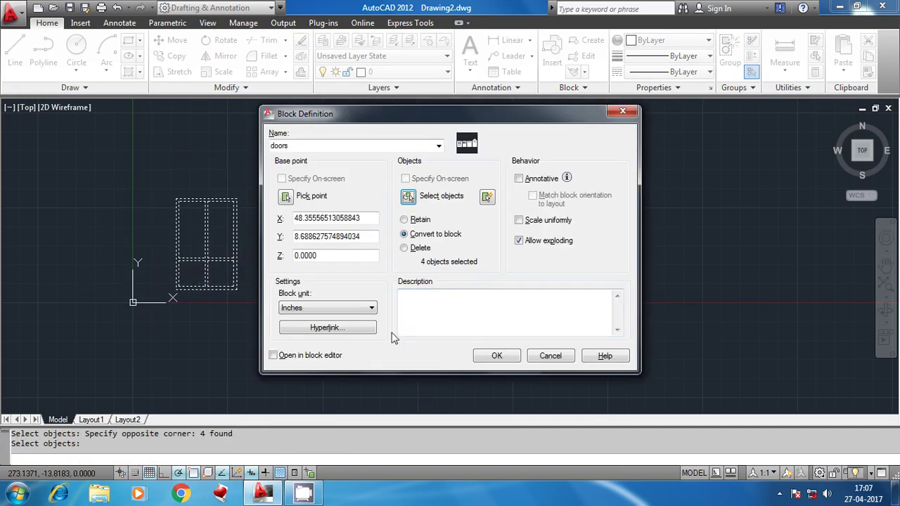
{"action": "left_click", "coordinate": [496, 357]}
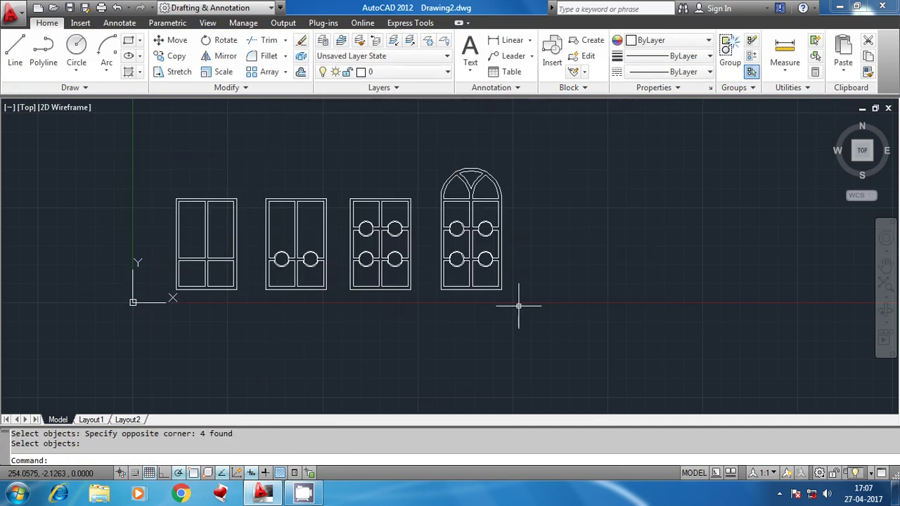
- Open the doors block in the Block Editor with BEDIT
{"action": "type", "text": "bedit"}
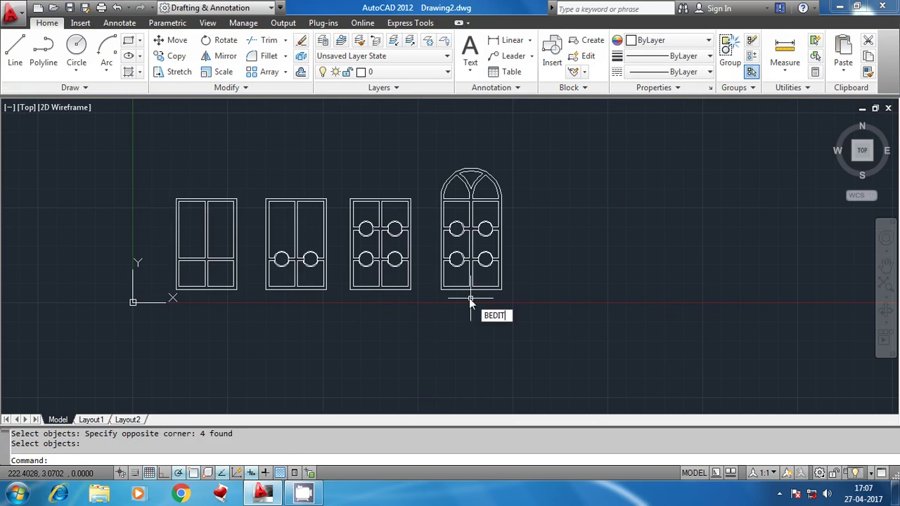
{"action": "key", "text": "Return"}
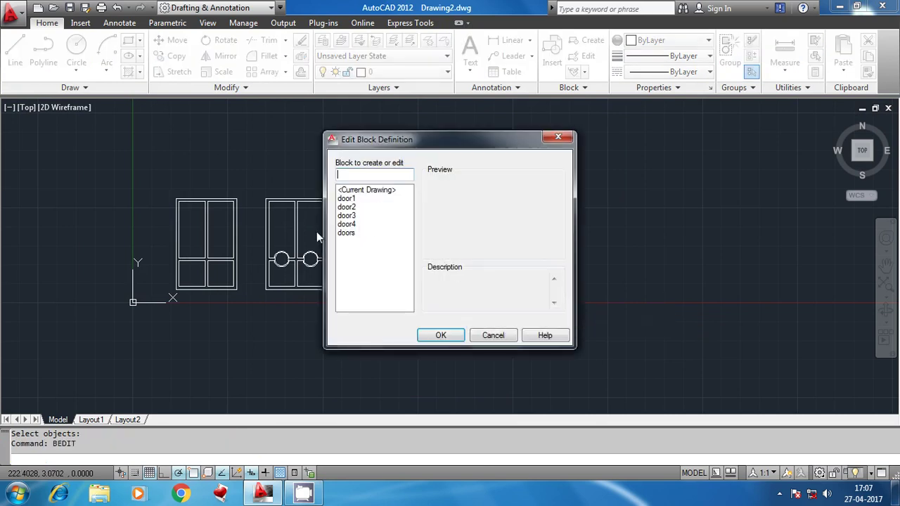
{"action": "left_click", "coordinate": [348, 233]}
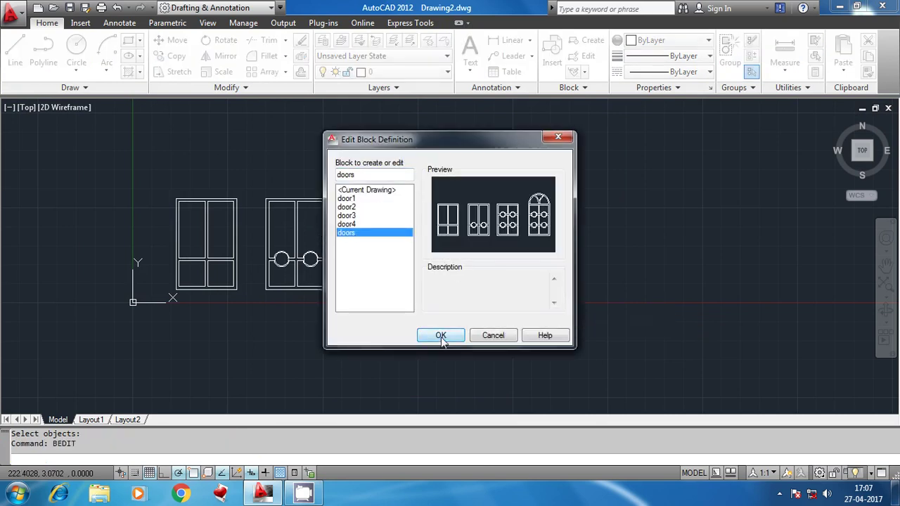
{"action": "left_click", "coordinate": [440, 335]}
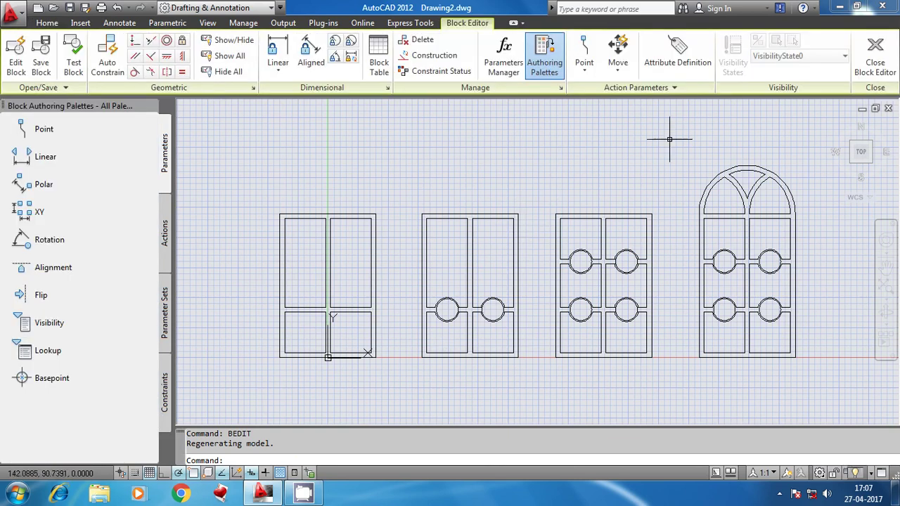
{"action": "left_click", "coordinate": [29, 322]}
- Place a visibility parameter below the first door and rename the default state to door1
{"action": "left_click", "coordinate": [262, 355]}
{"action": "left_click", "coordinate": [733, 56]}
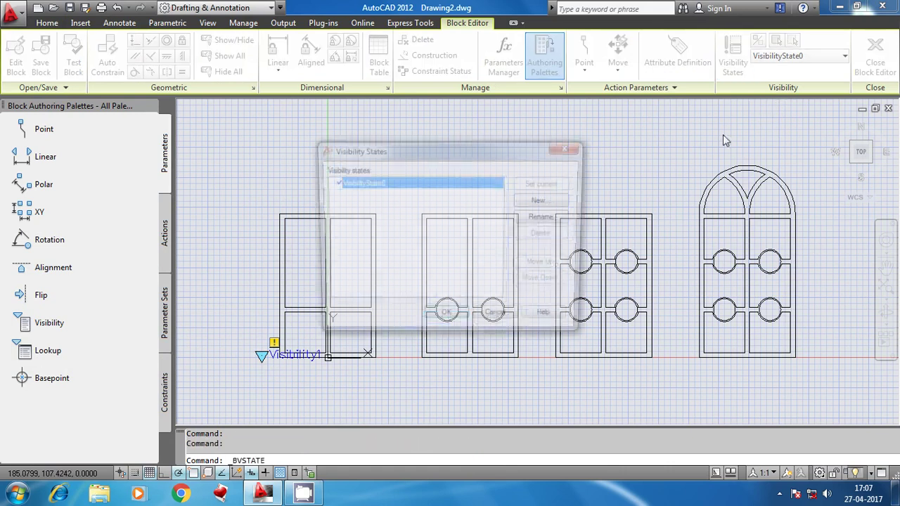
{"action": "left_click", "coordinate": [545, 218]}
{"action": "type", "text": "door1"}
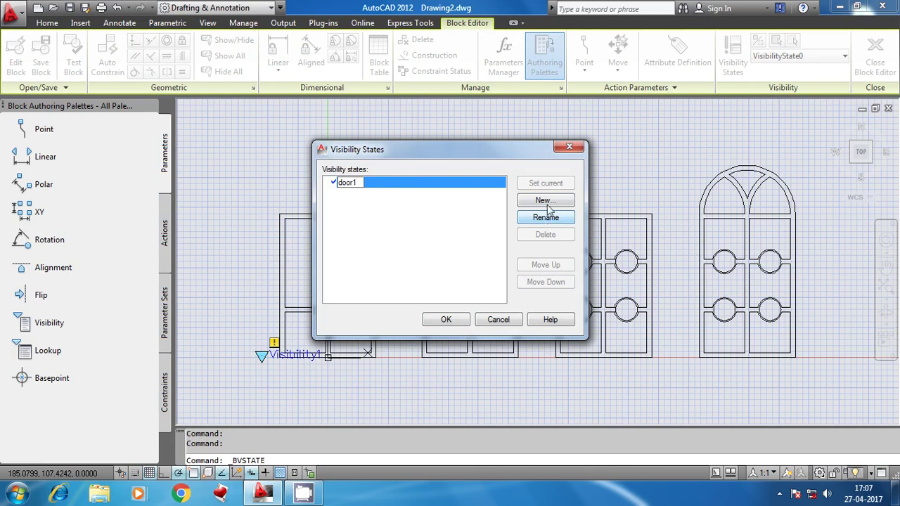
- Add visibility states door2, door 3 and door 4, keeping door1 current
{"action": "left_click", "coordinate": [547, 203]}
{"action": "type", "text": "door2"}
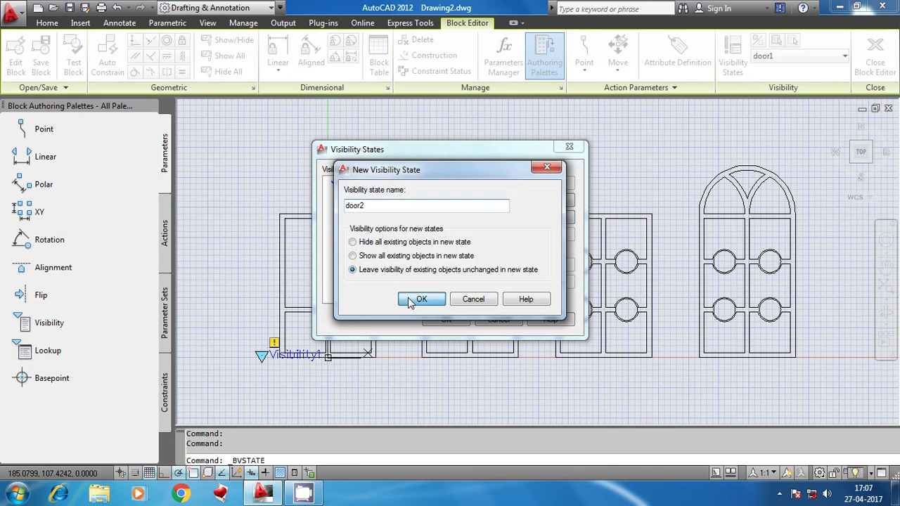
{"action": "left_click", "coordinate": [411, 302]}
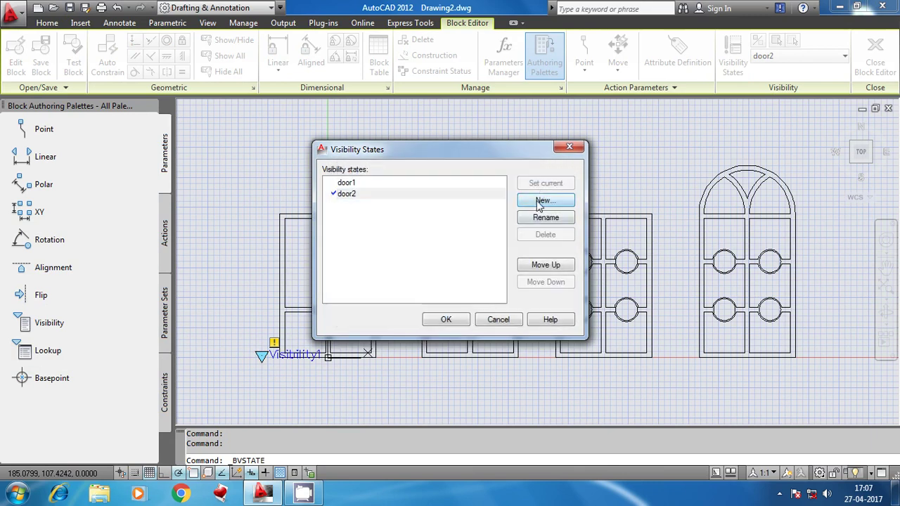
{"action": "left_click", "coordinate": [539, 203]}
{"action": "type", "text": "door 3"}
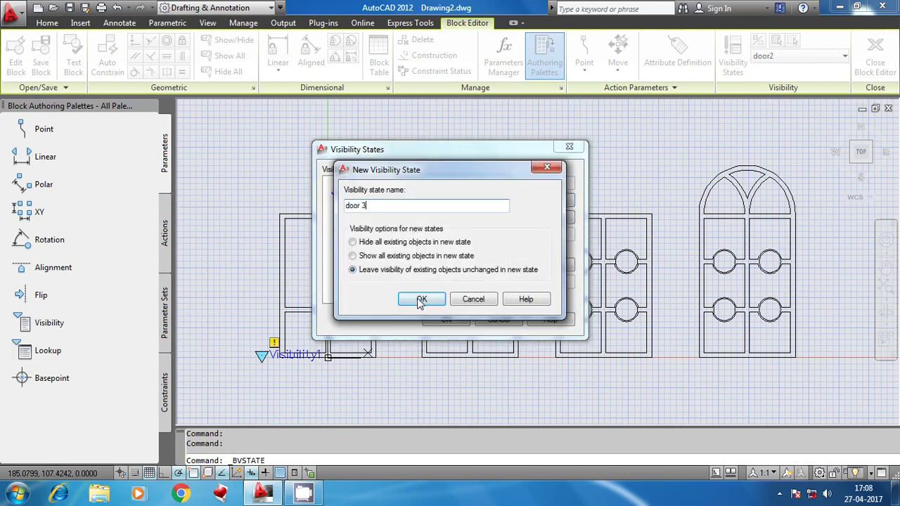
{"action": "left_click", "coordinate": [420, 301]}
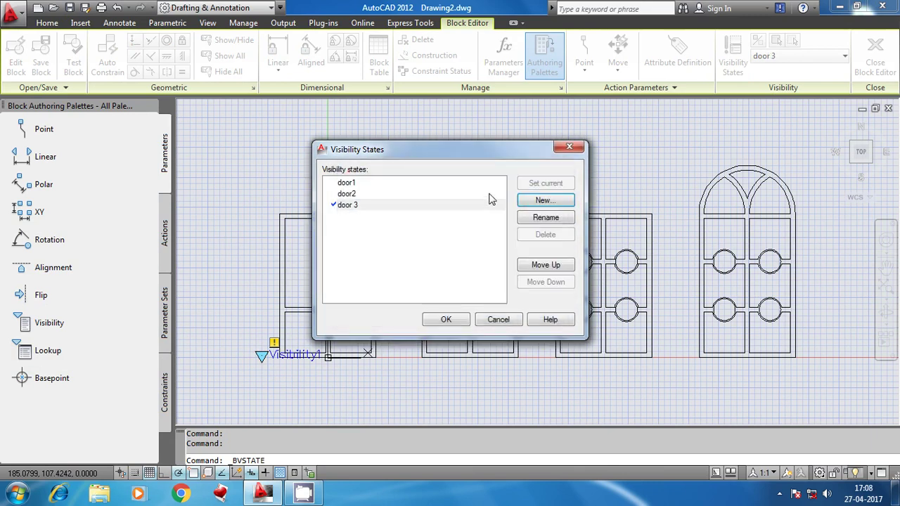
{"action": "left_click", "coordinate": [531, 201]}
{"action": "type", "text": "door 4"}
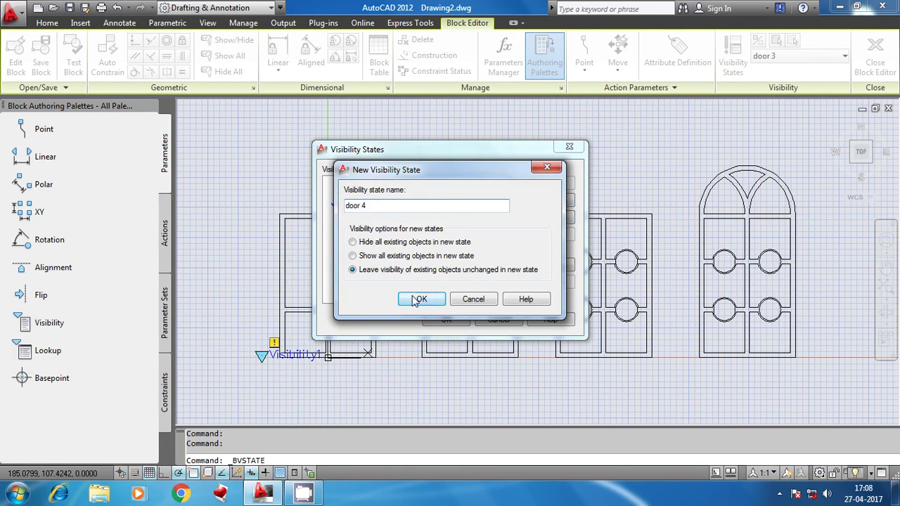
{"action": "left_click", "coordinate": [416, 300]}
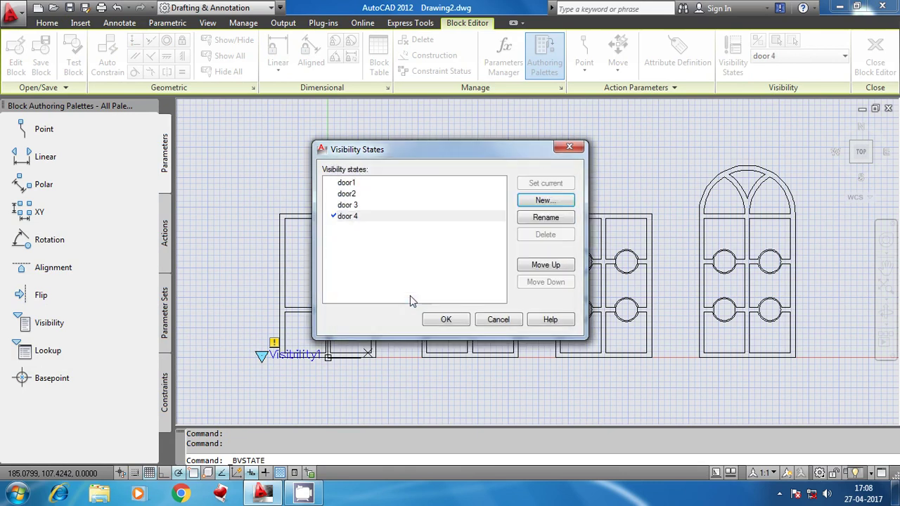
{"action": "double_click", "coordinate": [346, 182]}
{"action": "left_click", "coordinate": [445, 318]}
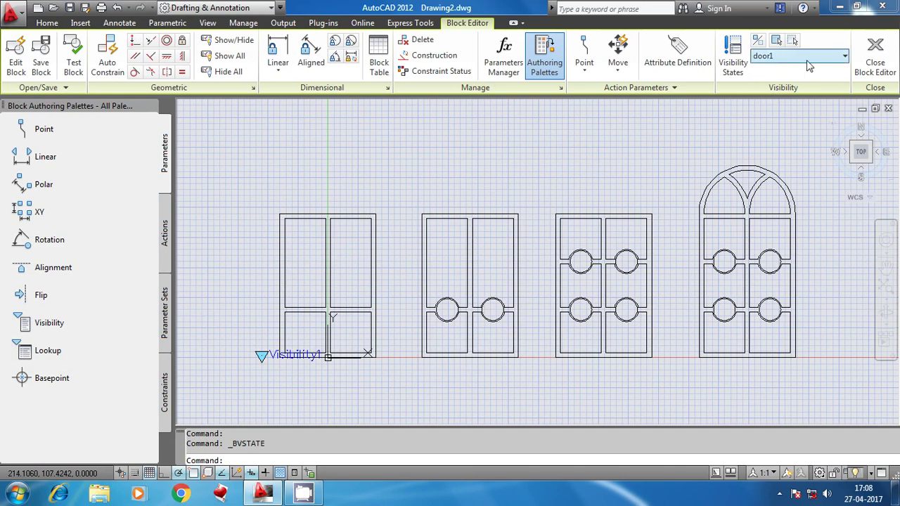
- In the door1 state, hide the other three doors and show hidden objects faded
{"action": "left_click", "coordinate": [831, 304]}
{"action": "left_click", "coordinate": [392, 177]}
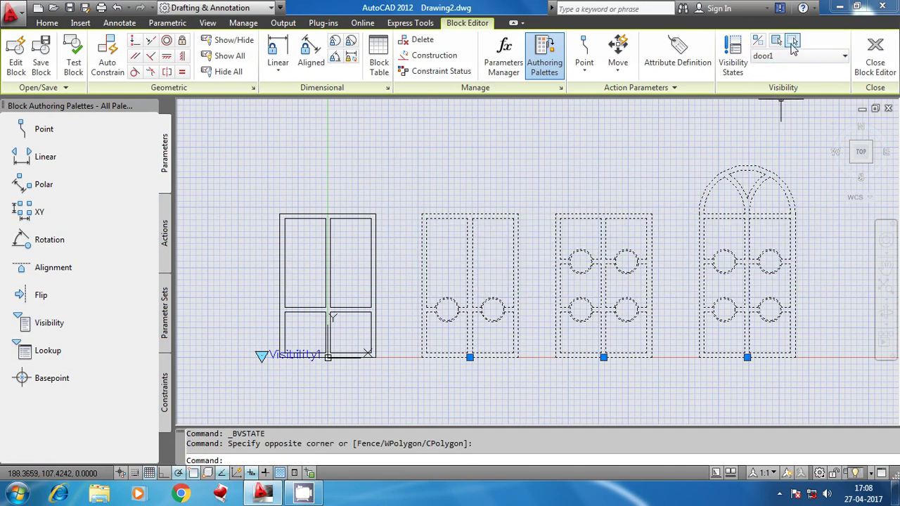
{"action": "left_click", "coordinate": [792, 42]}
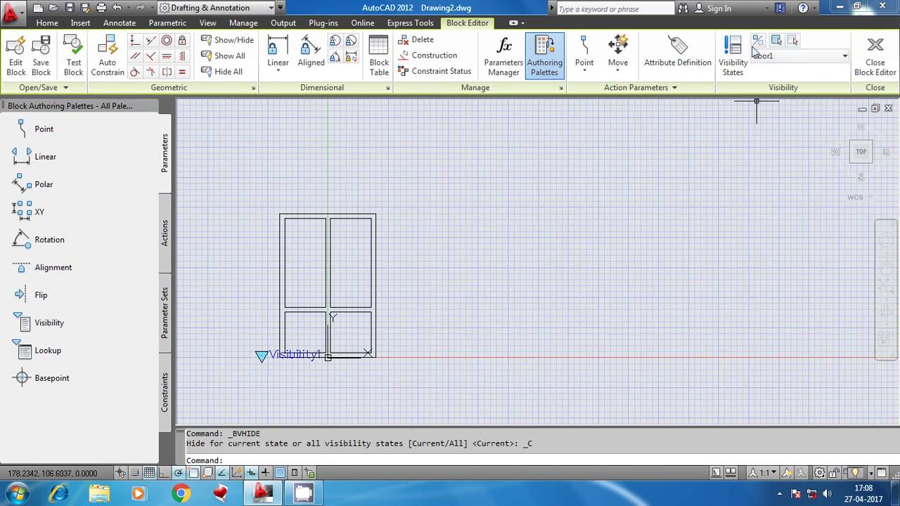
{"action": "left_click", "coordinate": [757, 40]}
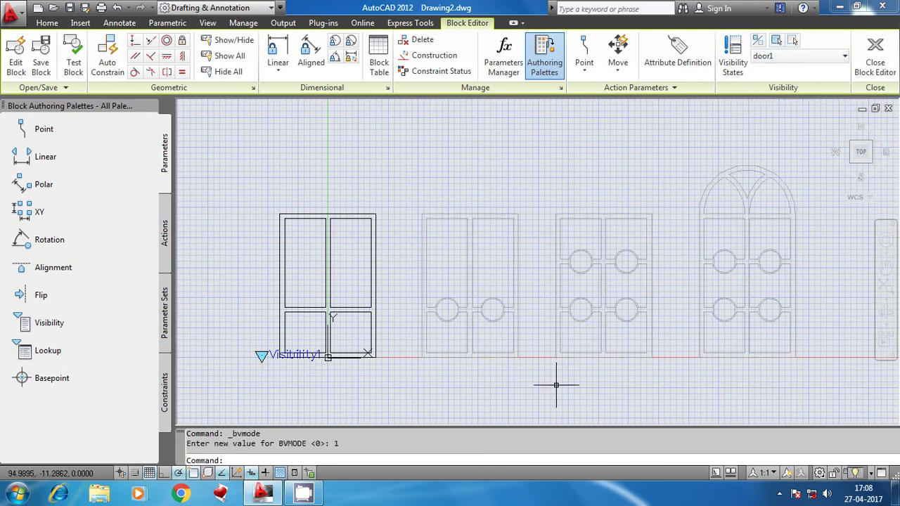
- Switch to the door2 state and hide the left door and the two right-hand doors
{"action": "left_click", "coordinate": [787, 56]}
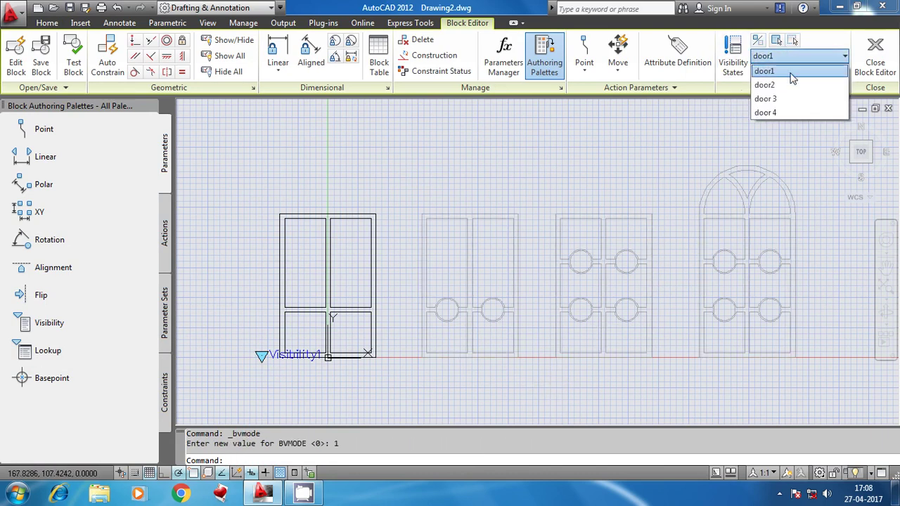
{"action": "left_click", "coordinate": [789, 87]}
{"action": "left_click", "coordinate": [814, 261]}
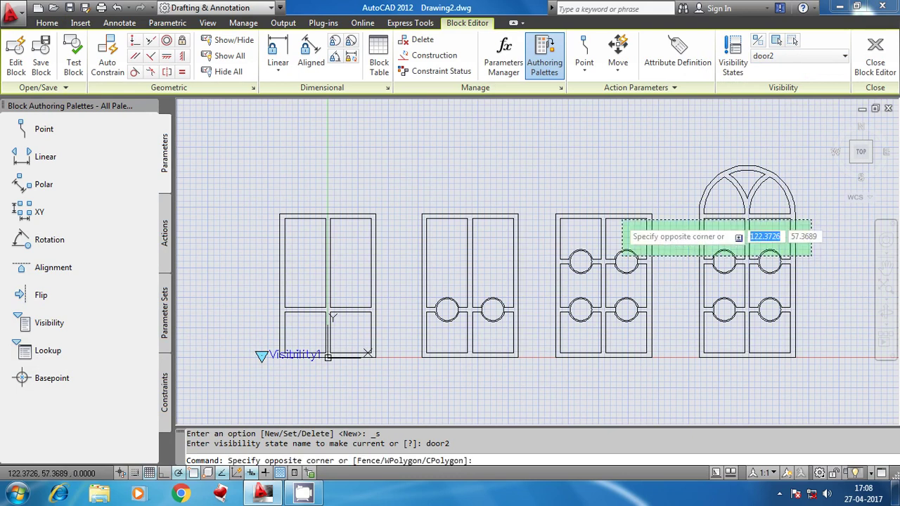
{"action": "left_click", "coordinate": [554, 191]}
{"action": "left_click", "coordinate": [387, 257]}
{"action": "left_click", "coordinate": [250, 196]}
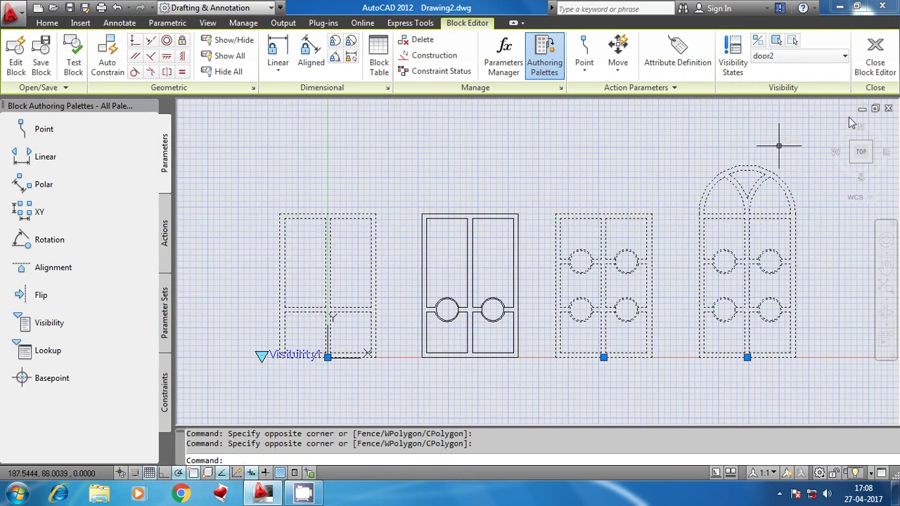
{"action": "left_click", "coordinate": [757, 40]}
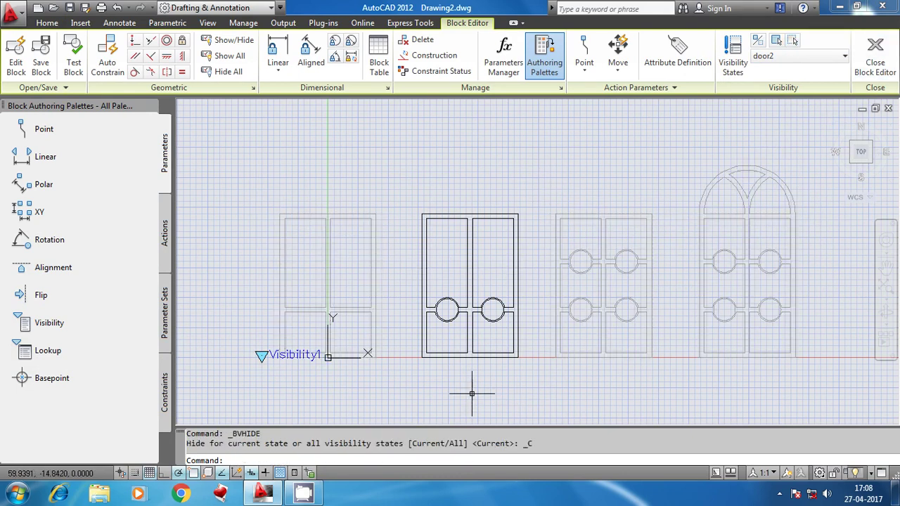
- Move the double door with circles onto the left door's base position
{"action": "left_click", "coordinate": [484, 359]}
{"action": "left_click", "coordinate": [470, 357]}
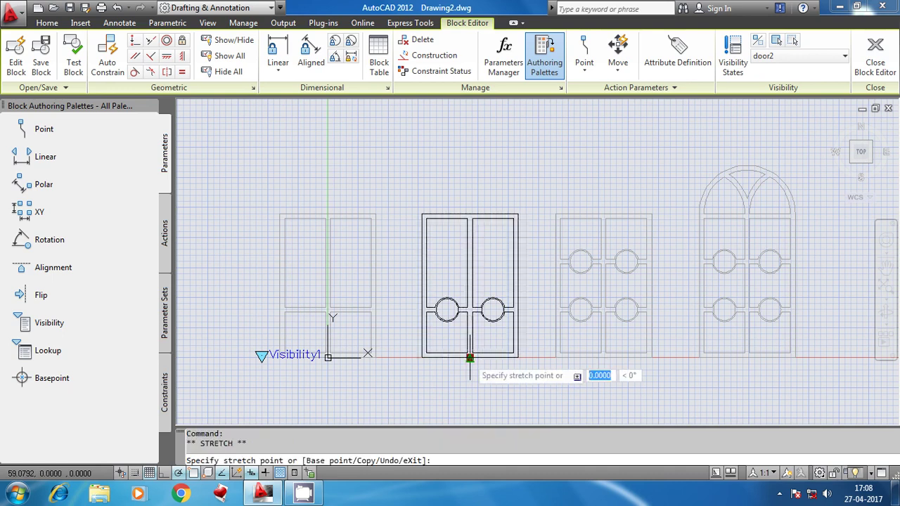
{"action": "left_click", "coordinate": [329, 355]}
{"action": "key", "text": "Escape"}
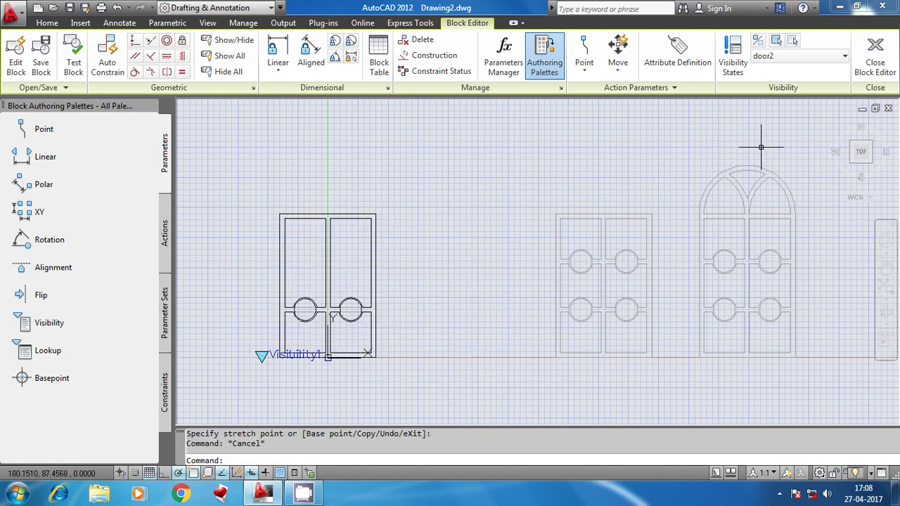
{"action": "left_click", "coordinate": [791, 57]}
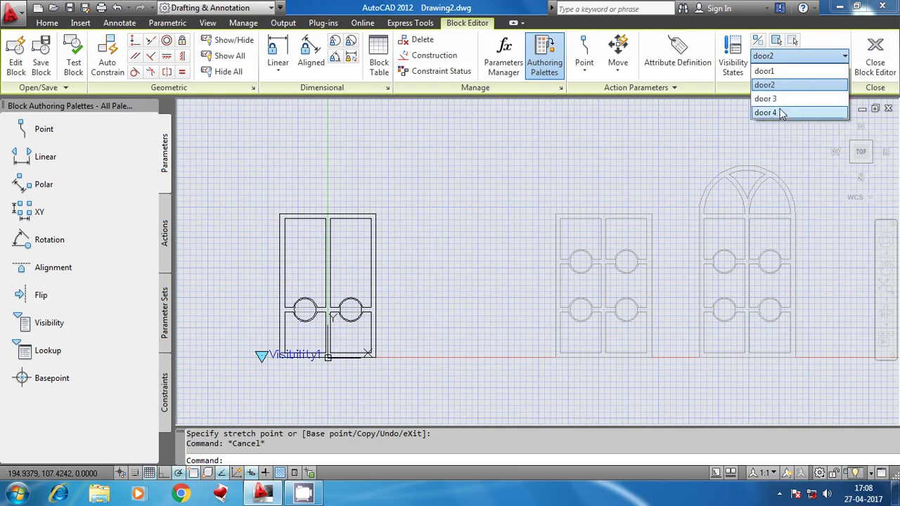
- Switch to the door 3 state and hide the left door and arched door
{"action": "left_click", "coordinate": [781, 103]}
{"action": "left_click", "coordinate": [436, 320]}
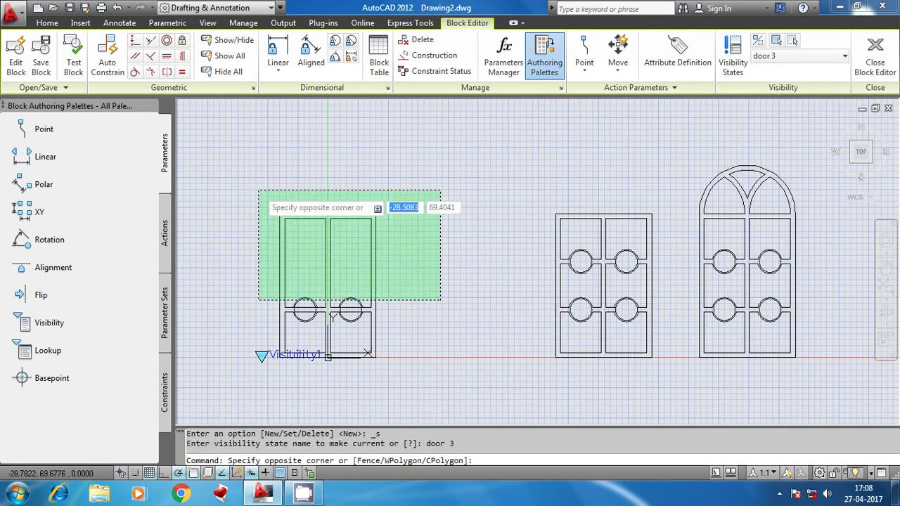
{"action": "left_click", "coordinate": [258, 191]}
{"action": "left_click", "coordinate": [852, 276]}
{"action": "left_click", "coordinate": [688, 174]}
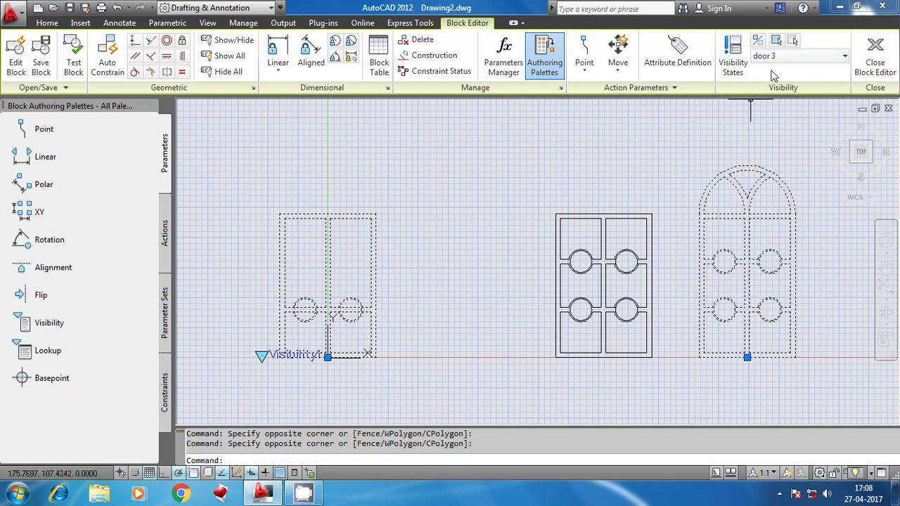
{"action": "left_click", "coordinate": [792, 41]}
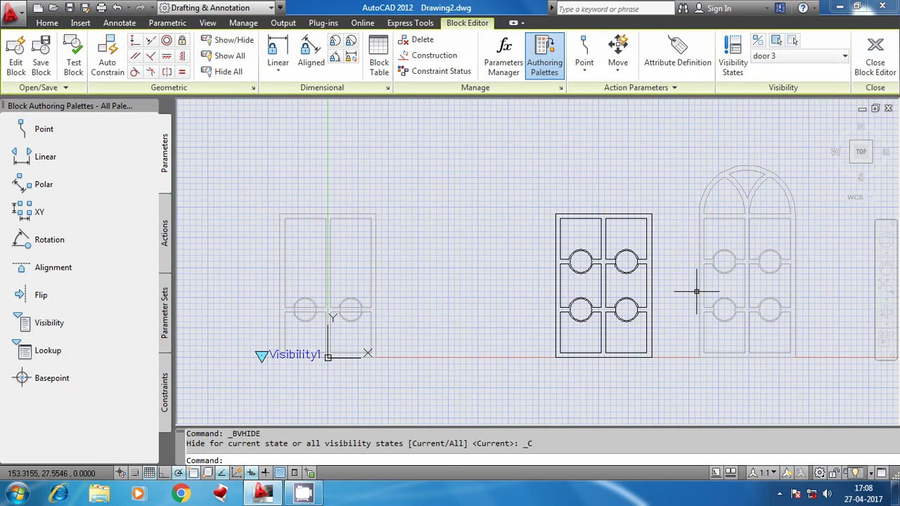
{"action": "key", "text": "Escape"}
- Move the four-circle door from its bottom midpoint to the block's base point
{"action": "type", "text": "m"}
{"action": "key", "text": "Return"}
{"action": "left_click", "coordinate": [647, 264]}
{"action": "left_click", "coordinate": [574, 222]}
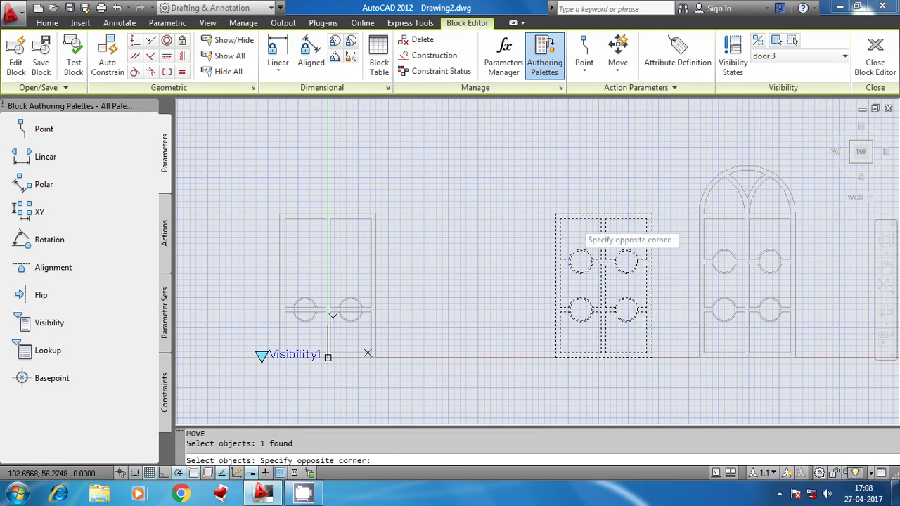
{"action": "left_click", "coordinate": [533, 370]}
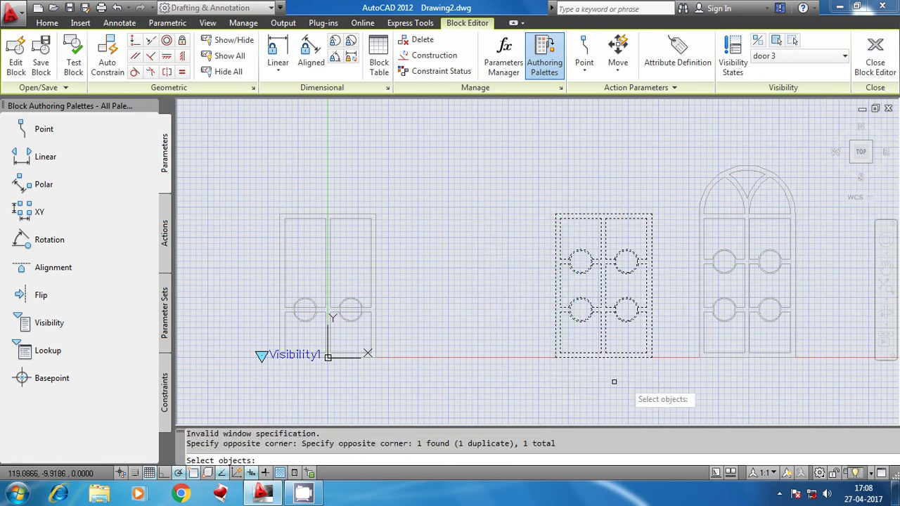
{"action": "key", "text": "Return"}
{"action": "left_click", "coordinate": [603, 359]}
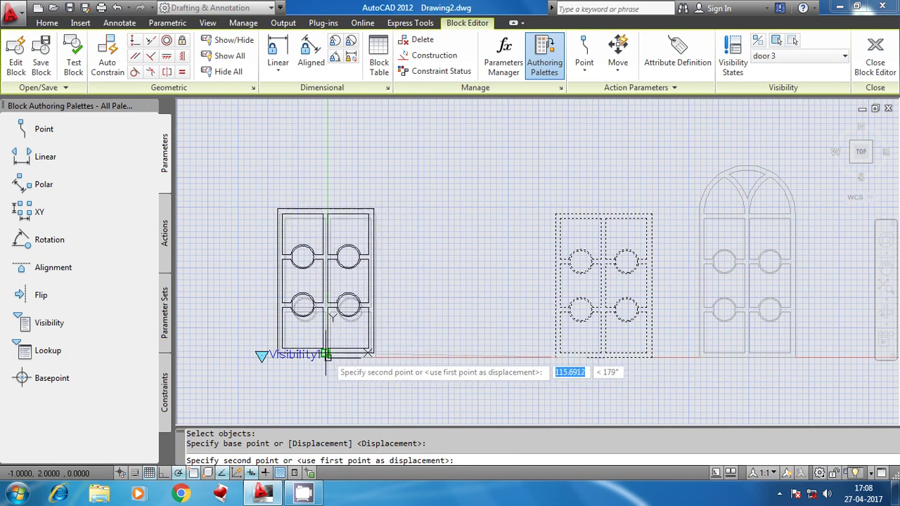
{"action": "scroll", "coordinate": [317, 355], "scroll_direction": "up", "scroll_amount": 2}
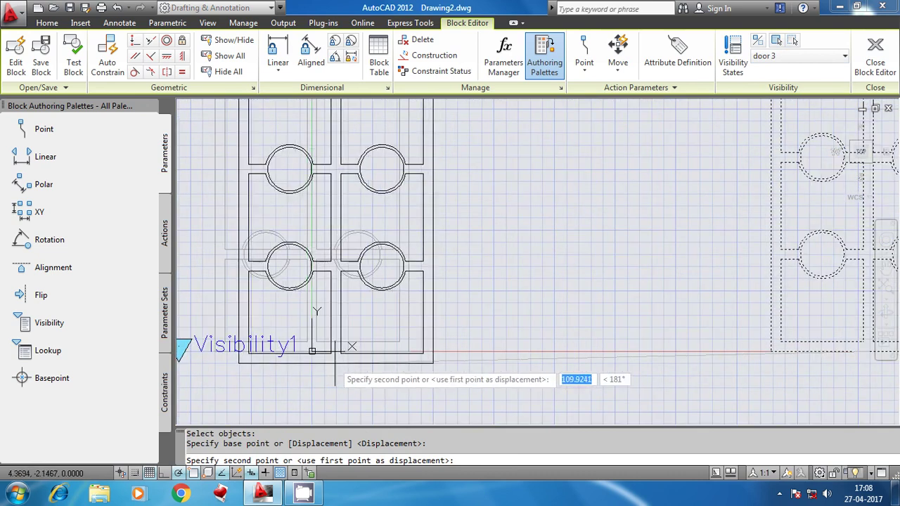
{"action": "scroll", "coordinate": [309, 353], "scroll_direction": "up", "scroll_amount": 1}
{"action": "left_click", "coordinate": [311, 352]}
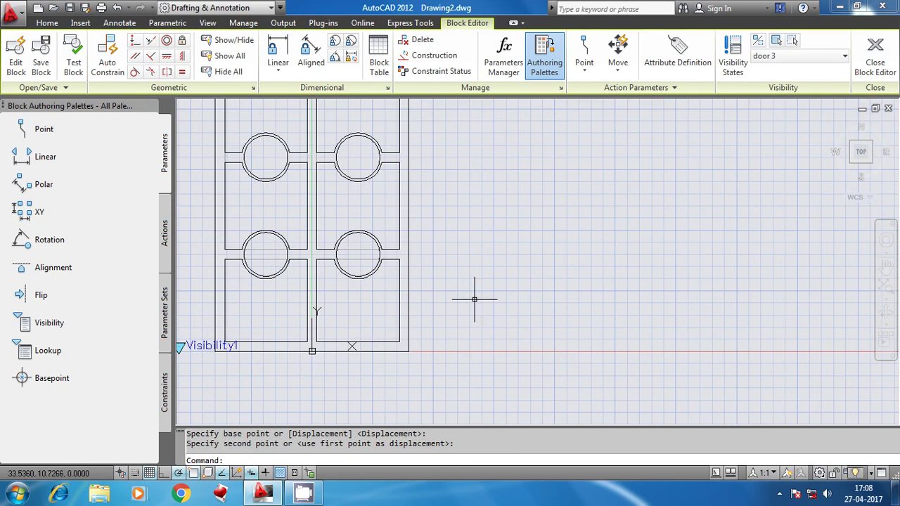
{"action": "key", "text": "Escape"}
{"action": "scroll", "coordinate": [475, 300], "scroll_direction": "down", "scroll_amount": 4}
{"action": "left_click", "coordinate": [784, 59]}
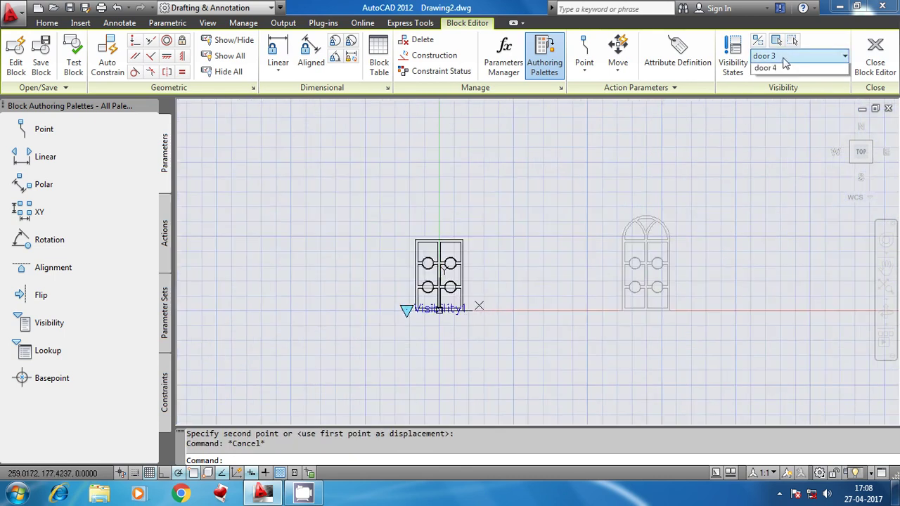
- In the door 4 visibility state, hide the four-circle door with Make Invisible
{"action": "left_click", "coordinate": [786, 112]}
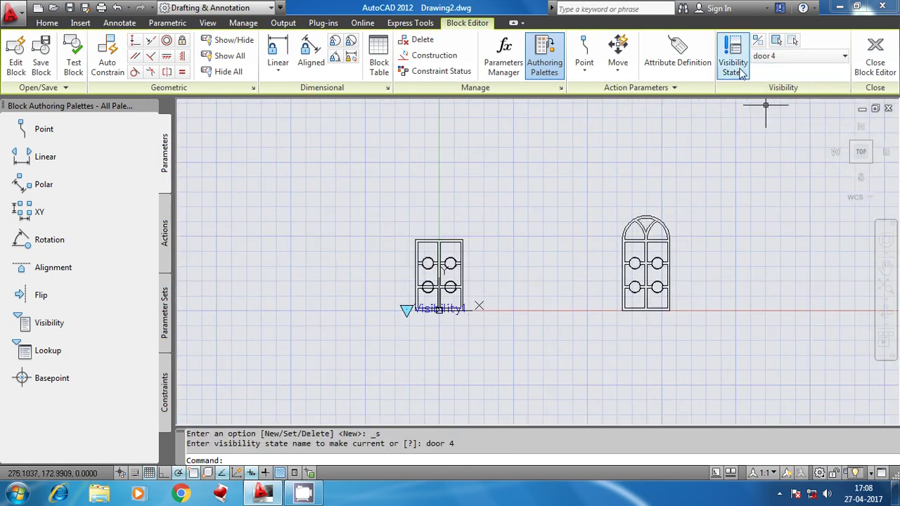
{"action": "left_click_drag", "start_coordinate": [524, 294], "coordinate": [406, 227]}
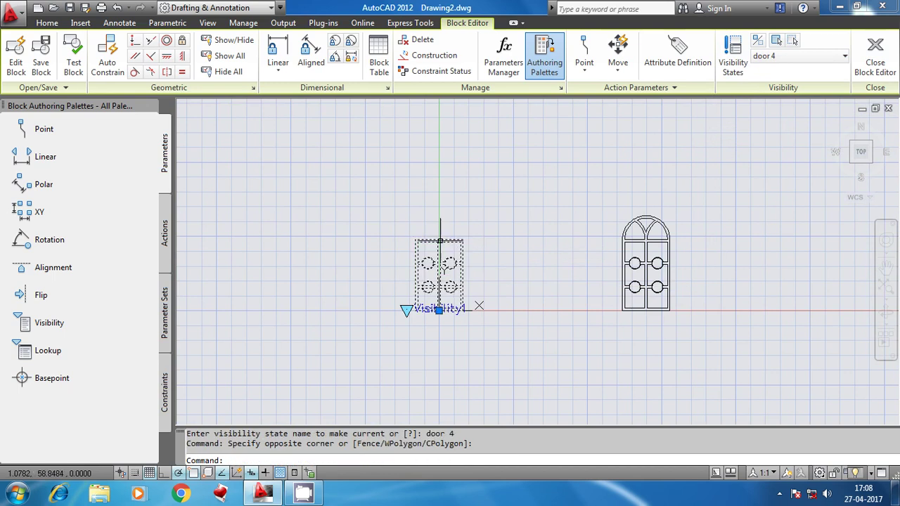
{"action": "left_click", "coordinate": [792, 40]}
{"action": "scroll", "coordinate": [738, 292], "scroll_direction": "up", "scroll_amount": 4}
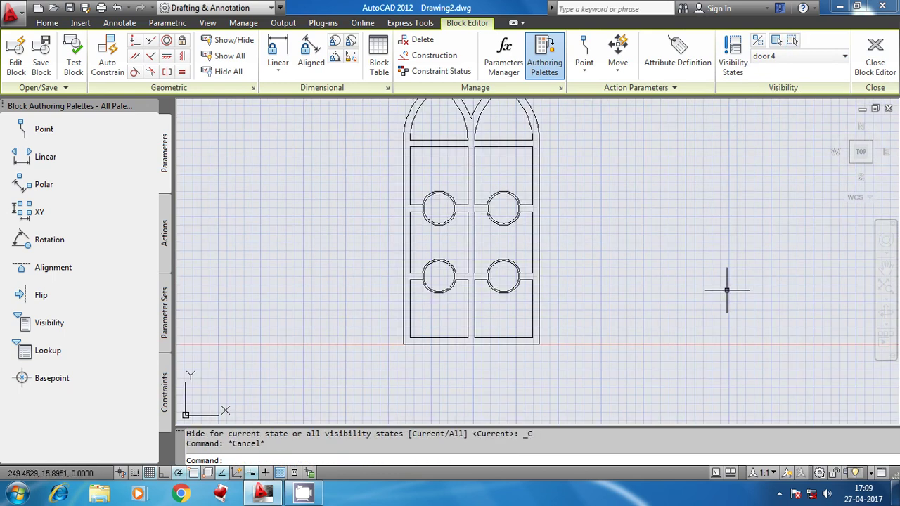
{"action": "type", "text": "m"}
- Move the arched door by its bottom midpoint onto the block's base point, then close the Block Editor
{"action": "key", "text": "Return"}
{"action": "key", "text": "Escape"}
{"action": "type", "text": "m"}
{"action": "key", "text": "Return"}
{"action": "left_click", "coordinate": [709, 268]}
{"action": "left_click", "coordinate": [612, 246]}
{"action": "key", "text": "Return"}
{"action": "left_click", "coordinate": [469, 343]}
{"action": "middle_click_drag", "start_coordinate": [469, 343], "coordinate": [829, 275]}
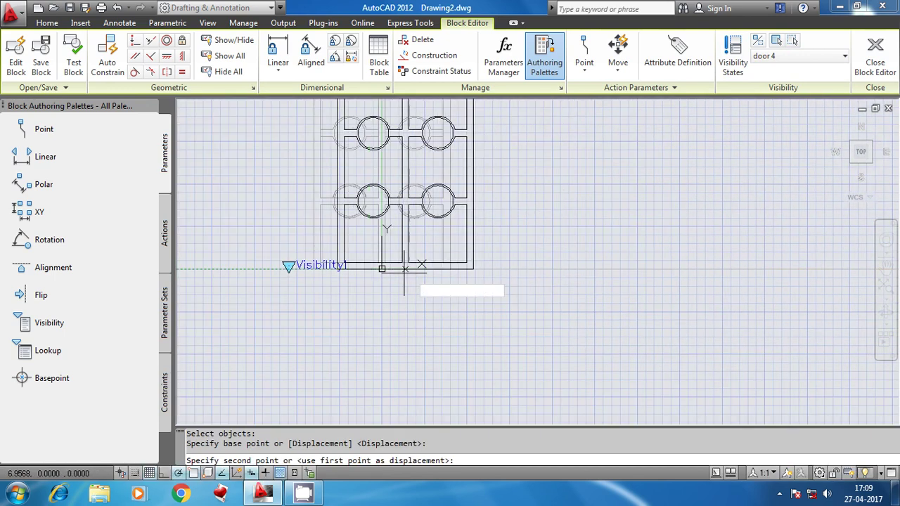
{"action": "left_click", "coordinate": [382, 269]}
{"action": "key", "text": "Escape"}
{"action": "scroll", "coordinate": [603, 260], "scroll_direction": "down", "scroll_amount": 2}
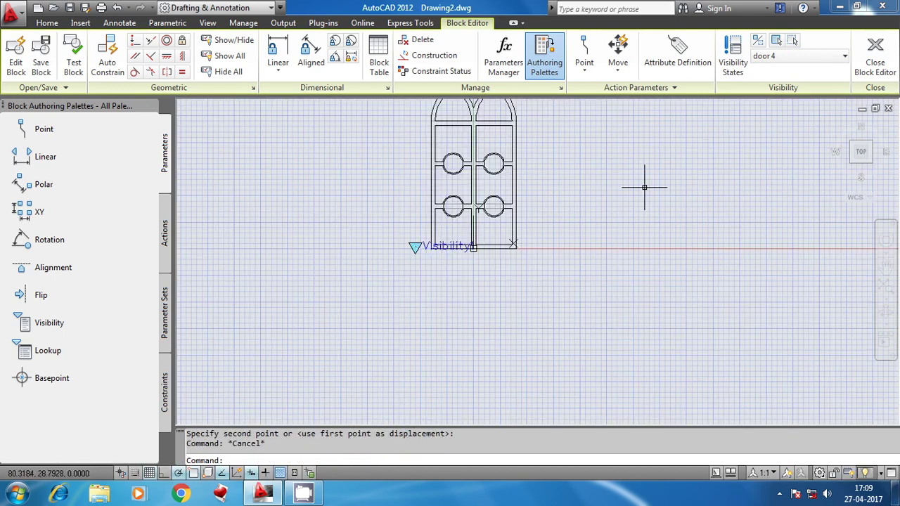
{"action": "left_click", "coordinate": [879, 62]}
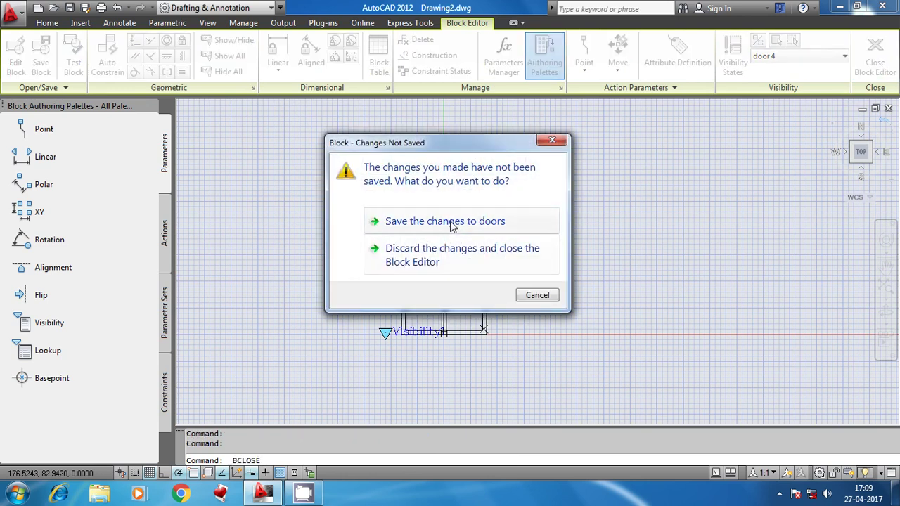
- Save the changes to the doors block and switch the inserted block to door2 with its visibility grip
{"action": "left_click", "coordinate": [452, 222]}
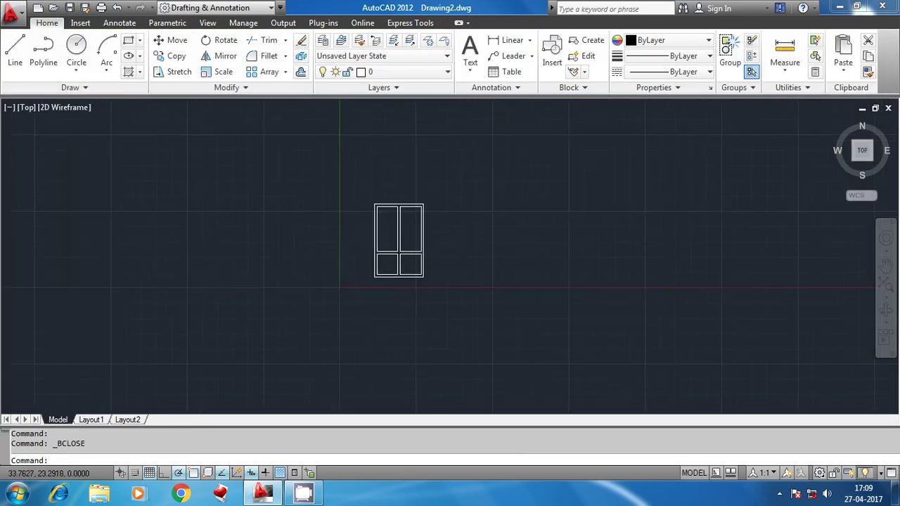
{"action": "scroll", "coordinate": [385, 256], "scroll_direction": "up", "scroll_amount": 3}
{"action": "left_click", "coordinate": [327, 248]}
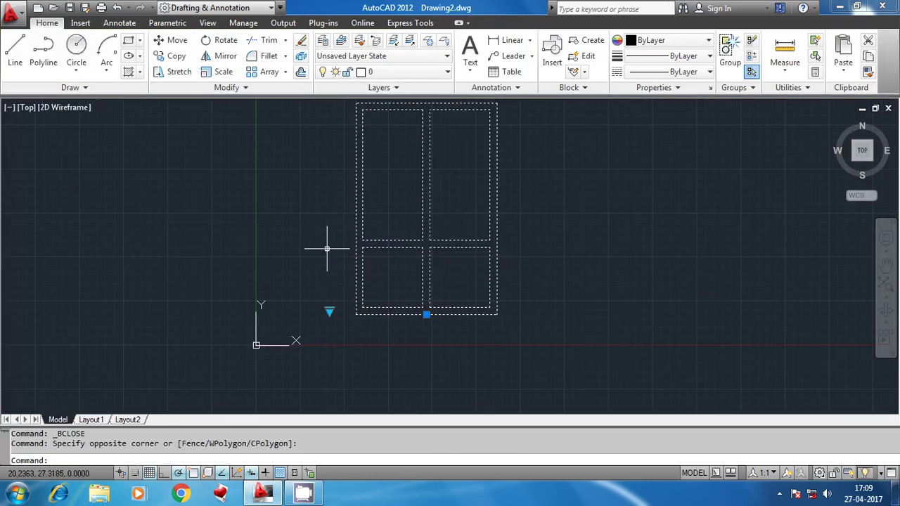
{"action": "left_click", "coordinate": [329, 310]}
{"action": "left_click", "coordinate": [362, 351]}
{"action": "middle_click_drag", "start_coordinate": [608, 229], "coordinate": [608, 258]}
{"action": "key", "text": "Escape"}
- Reselect the doors block and switch it to the door 3 state
{"action": "left_click", "coordinate": [396, 317]}
{"action": "left_click", "coordinate": [330, 341]}
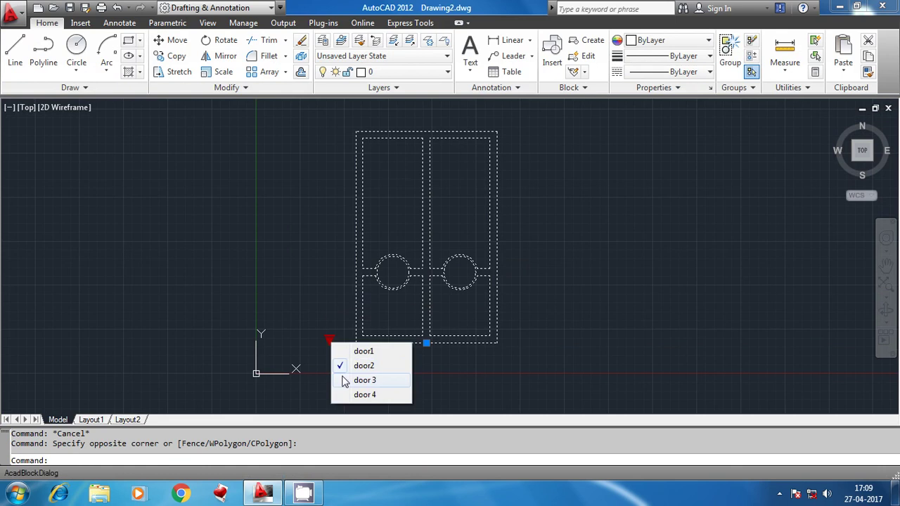
{"action": "left_click", "coordinate": [341, 379]}
- Switch the doors block to the door 4 state, showing the arched door
{"action": "left_click", "coordinate": [494, 342]}
{"action": "left_click", "coordinate": [356, 274]}
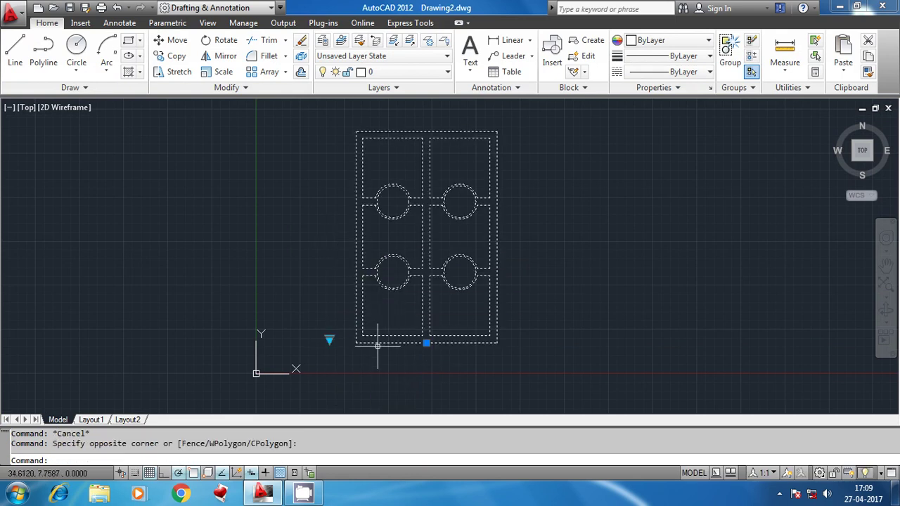
{"action": "left_click", "coordinate": [329, 341]}
{"action": "left_click", "coordinate": [364, 393]}
{"action": "key", "text": "Escape"}
{"action": "middle_click_drag", "start_coordinate": [496, 260], "coordinate": [494, 266]}
{"action": "scroll", "coordinate": [495, 266], "scroll_direction": "down", "scroll_amount": 6}
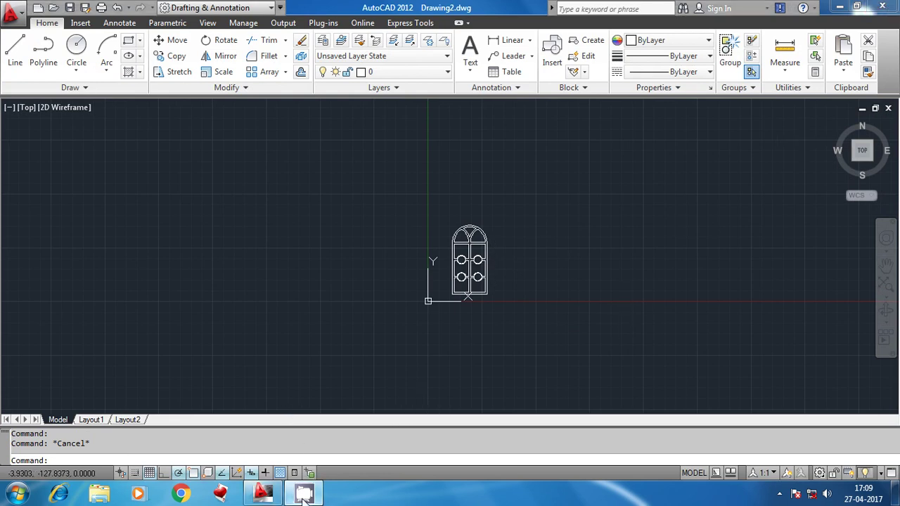
{"action": "left_click", "coordinate": [779, 494]}
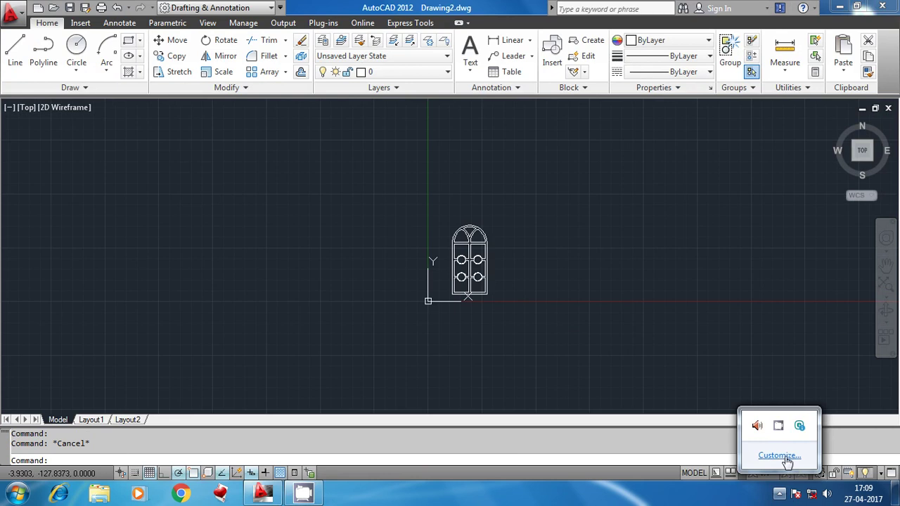